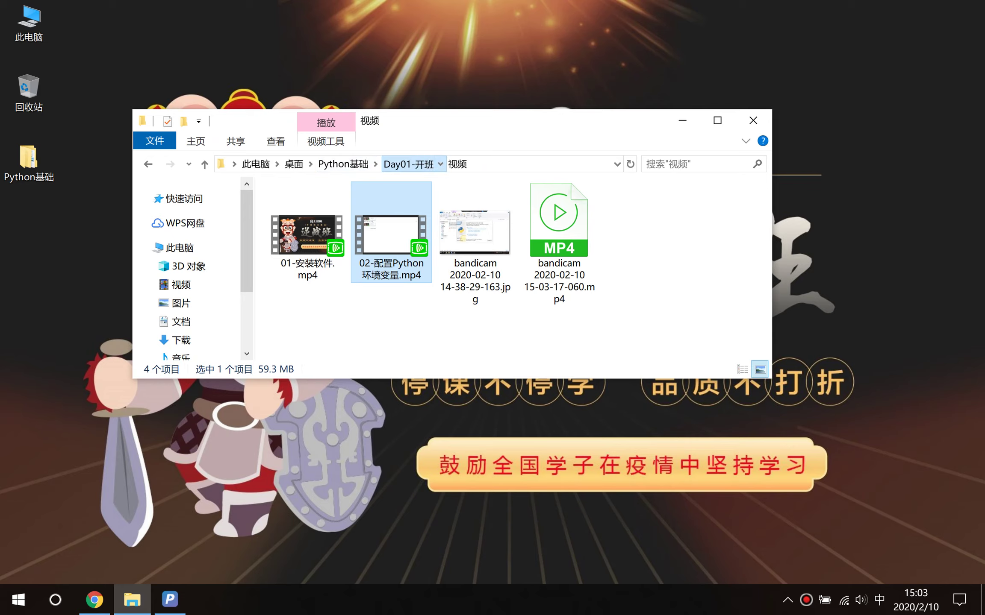
# - Open the 开班软件 folder inside Day01-开班 and launch the pycharm-community-2019.3.2.exe installer
pyautogui.click(409, 164)
pyautogui.click(718, 120)
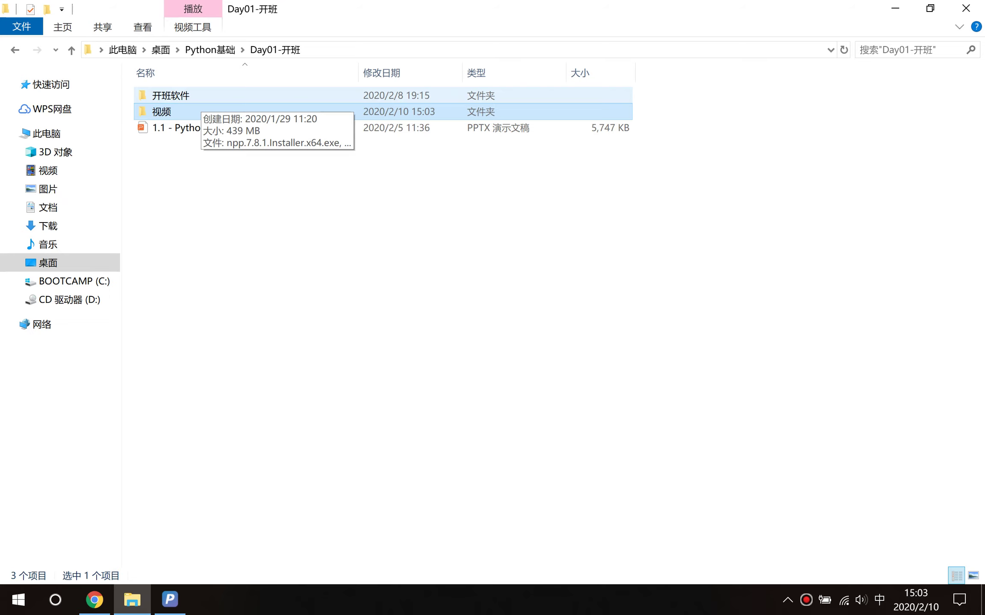
pyautogui.doubleClick(171, 95)
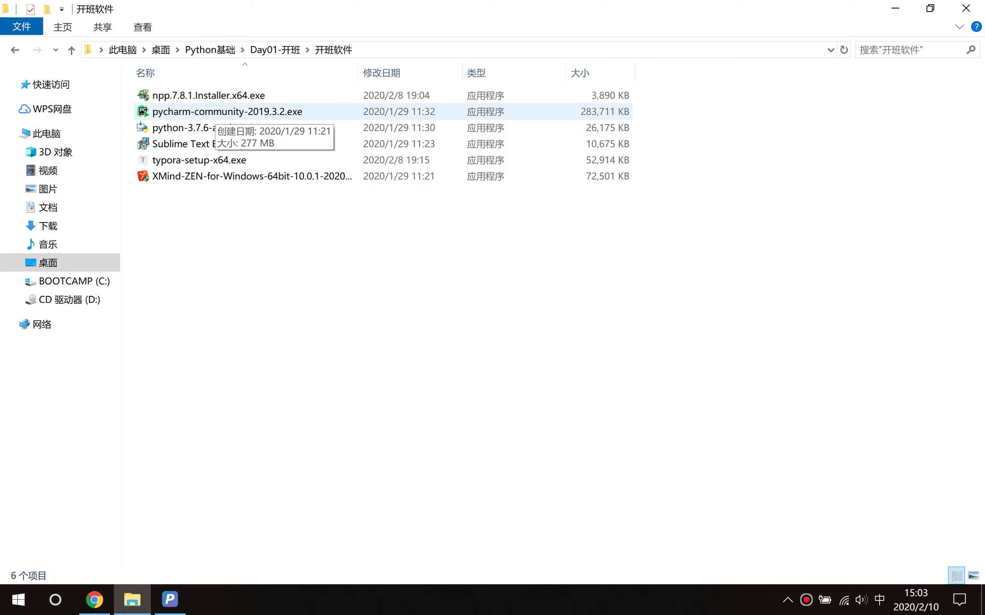
pyautogui.click(214, 112)
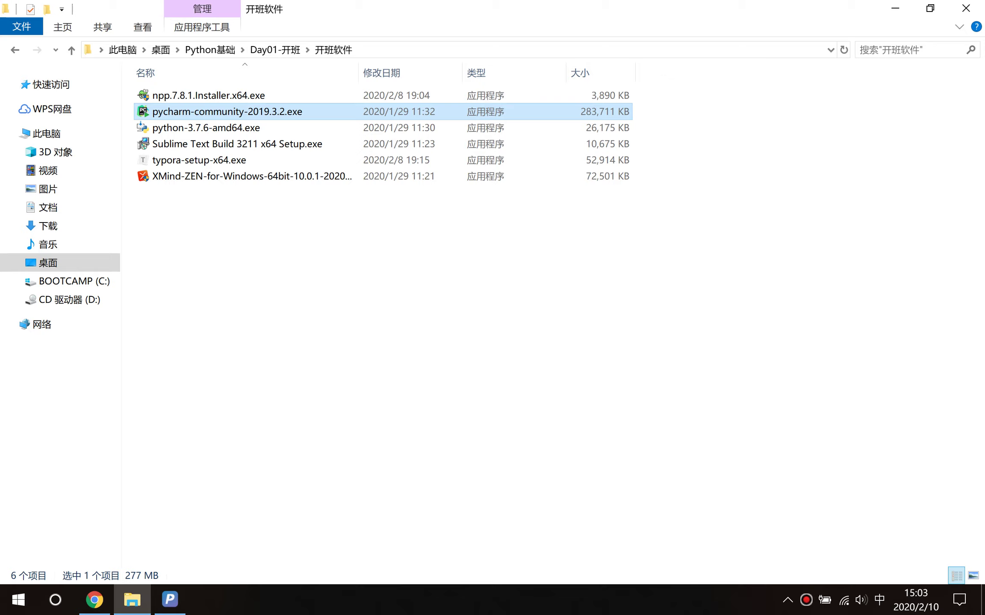
pyautogui.press('Return')
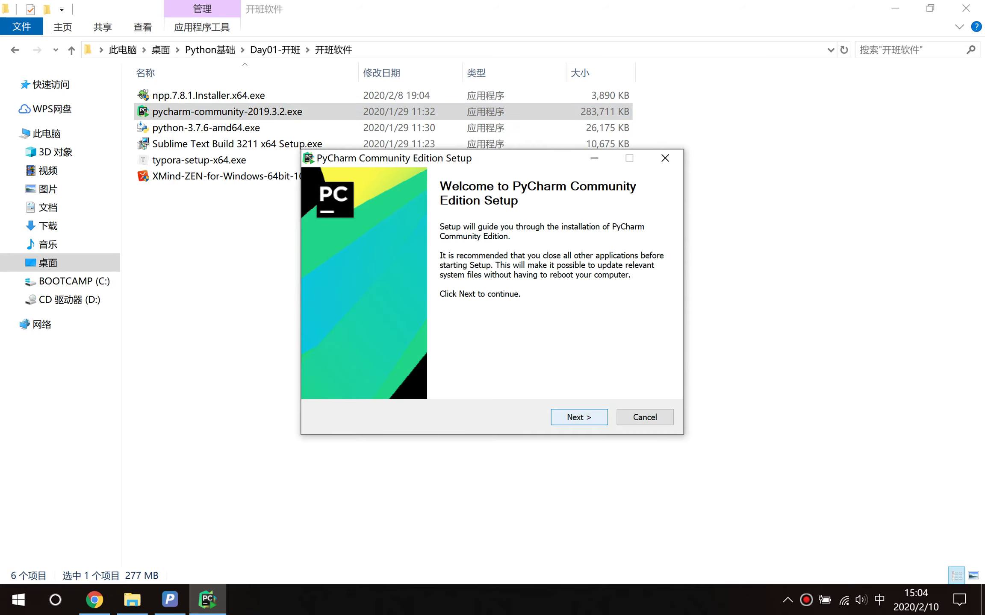
# - Install PyCharm Community Edition with the default options and JetBrains start menu folder, then close the setup and the installer folder
pyautogui.click(579, 417)
pyautogui.press('Return')
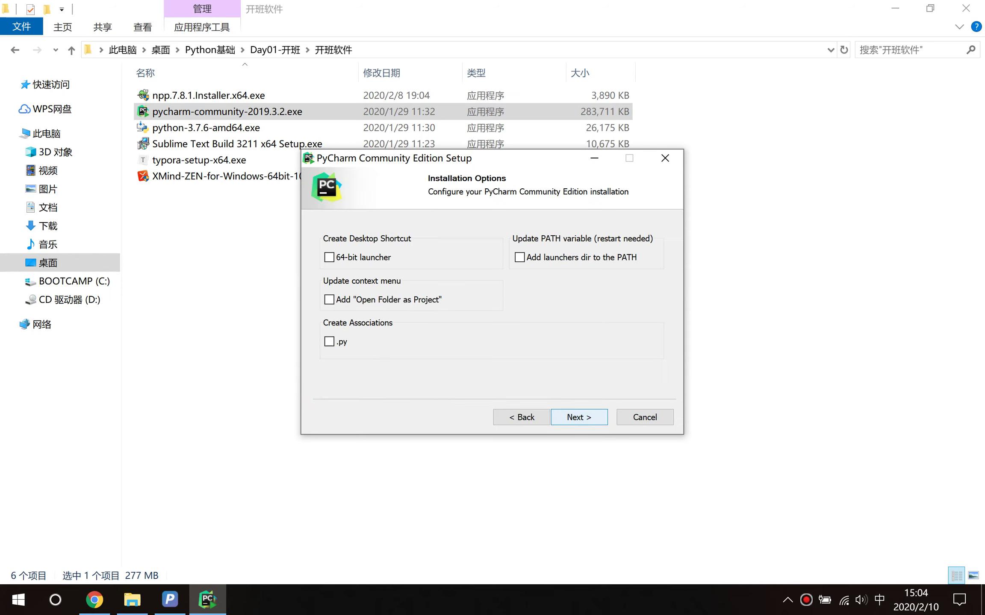
pyautogui.press('Return')
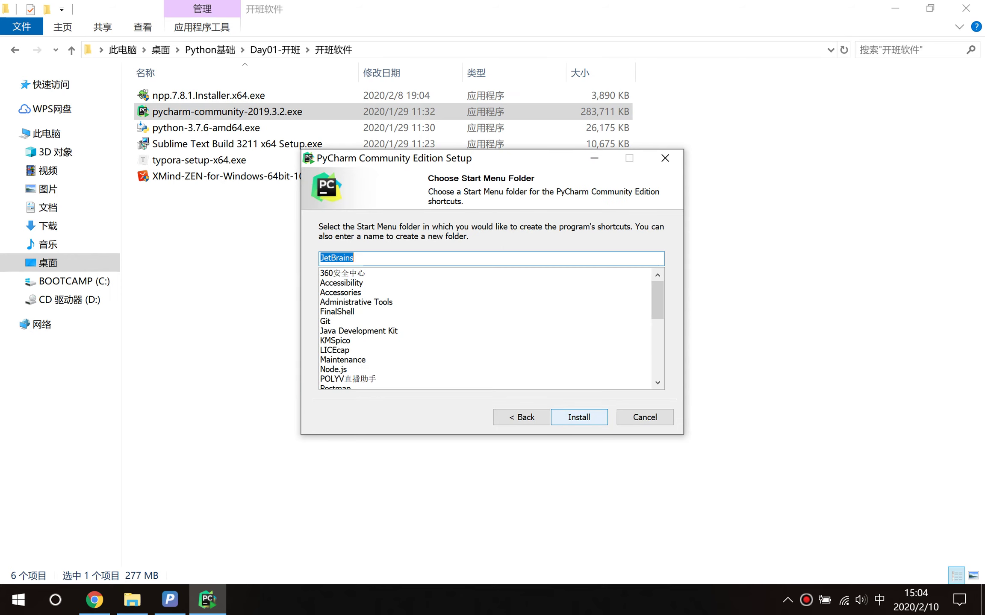
pyautogui.press('Return')
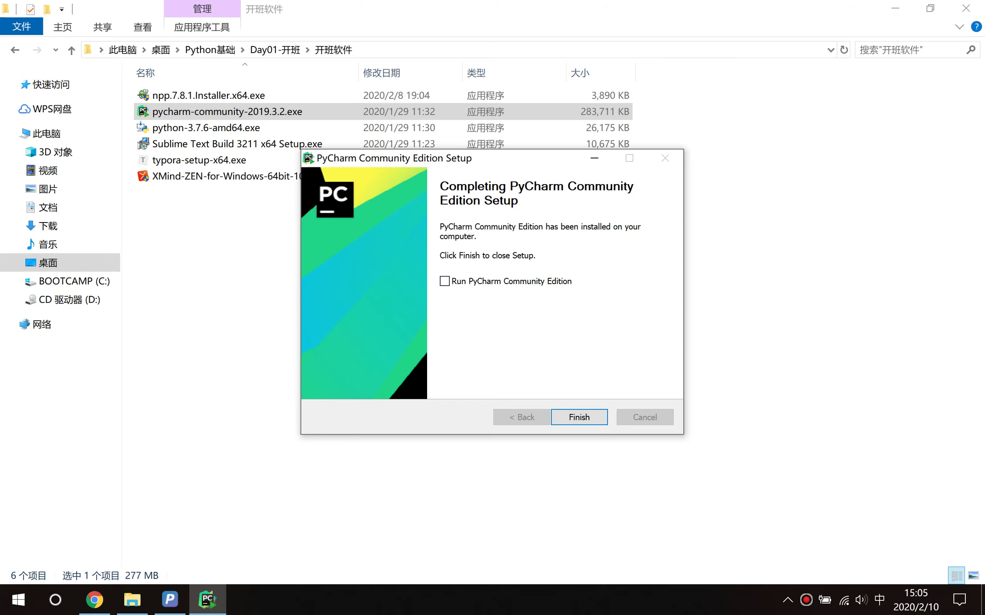
pyautogui.click(579, 417)
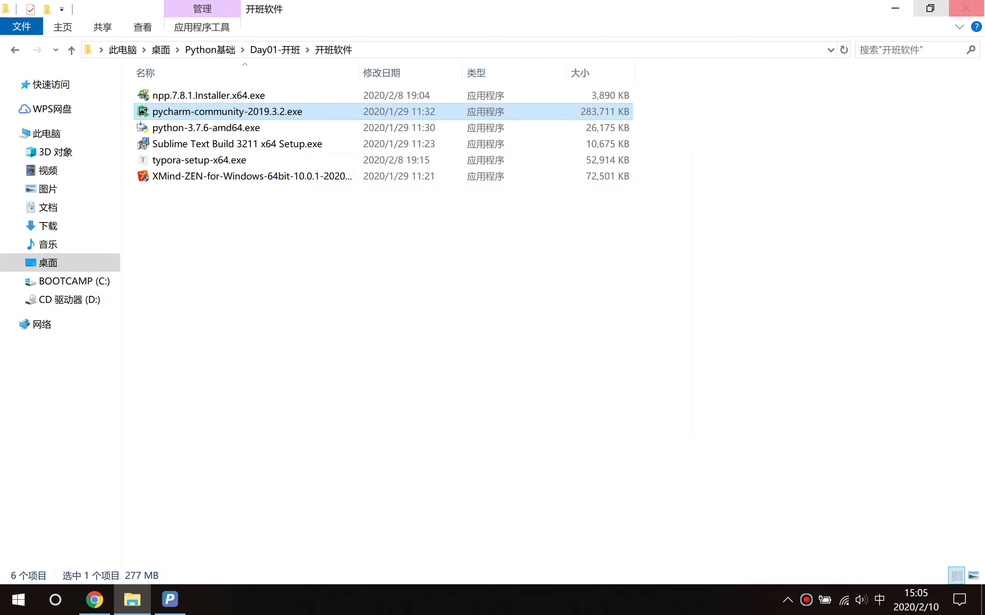
pyautogui.click(966, 9)
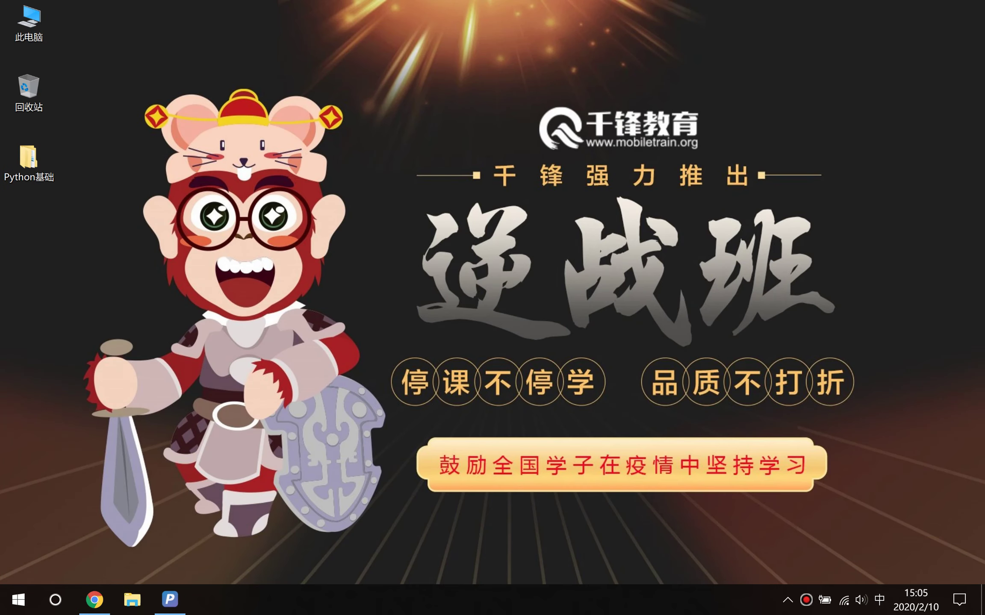
# - Search the system for PyCharm, launch PyCharm Community Edition 2019.3.2 and choose not to import settings
pyautogui.click(55, 600)
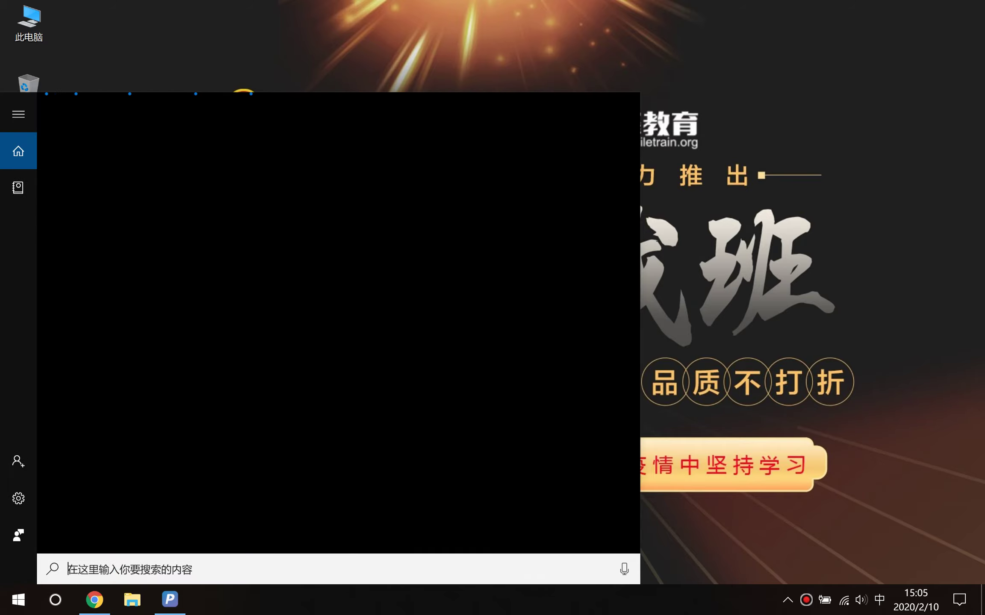
pyautogui.write('py')
pyautogui.press('shift')
pyautogui.write('charma')
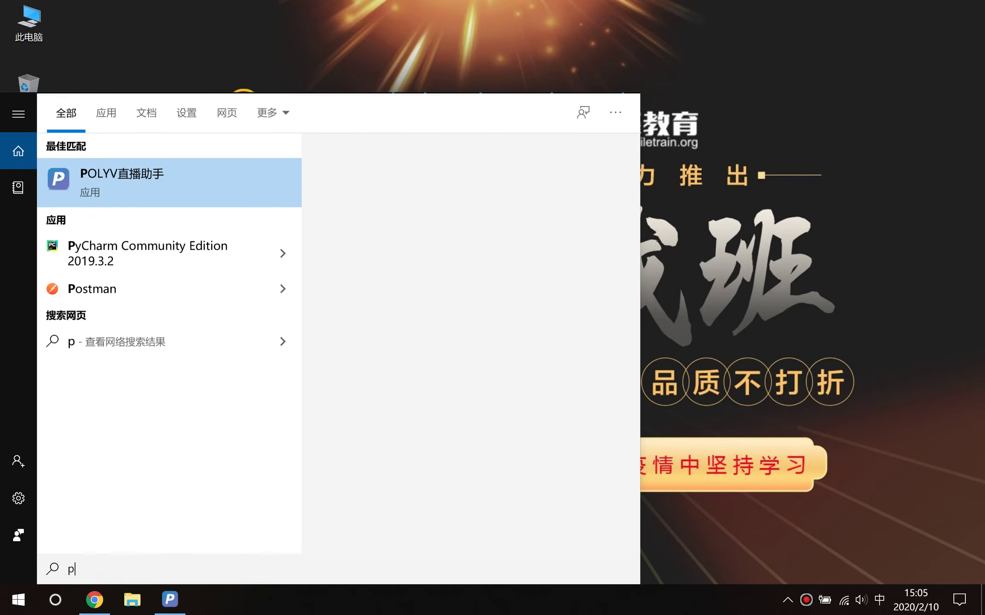
pyautogui.press('BackSpace')
pyautogui.press('BackSpace')
pyautogui.press('Return')
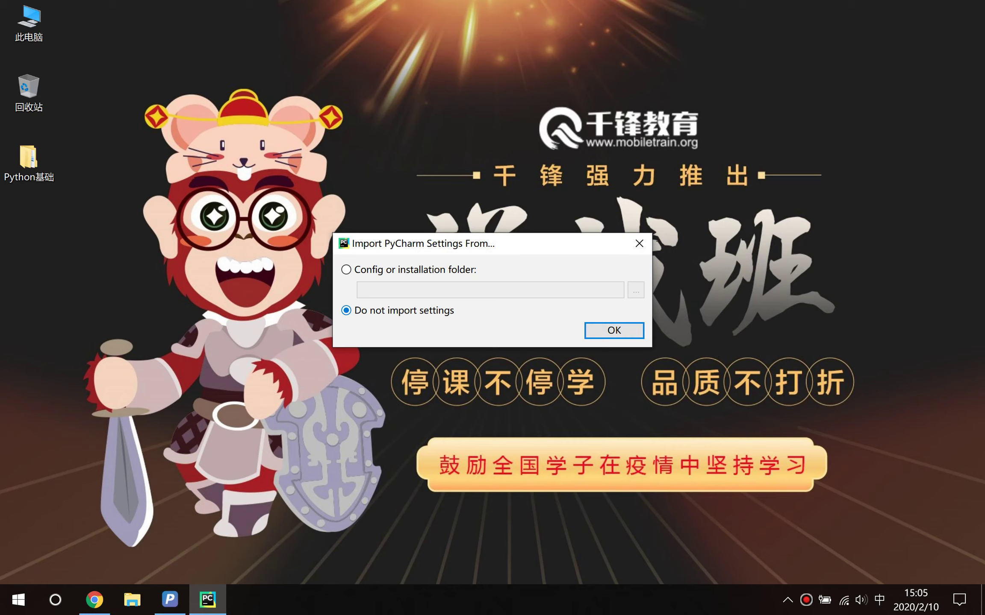
pyautogui.moveTo(392, 245); pyautogui.dragTo(292, 182)
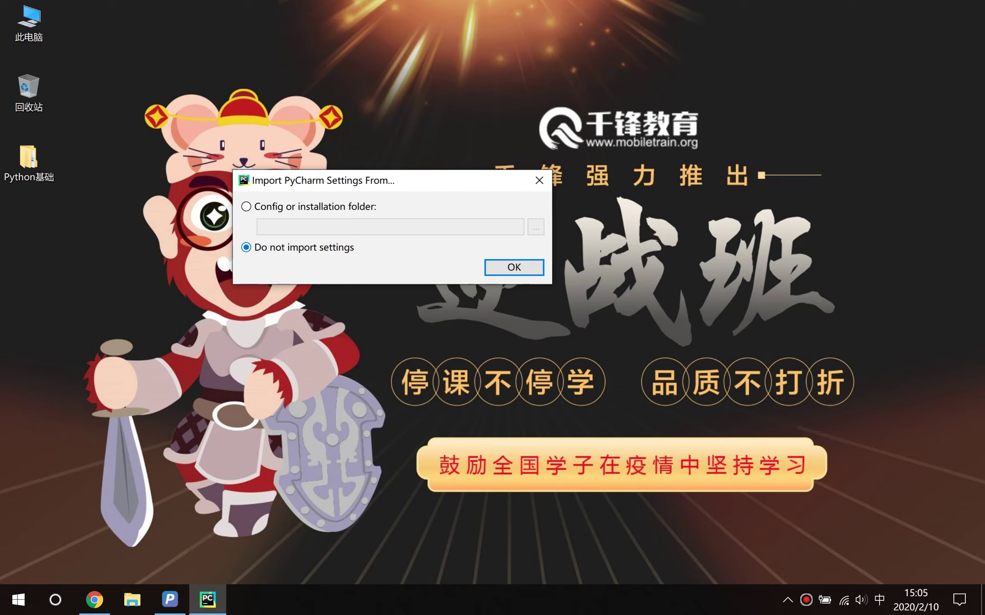
pyautogui.press('Return')
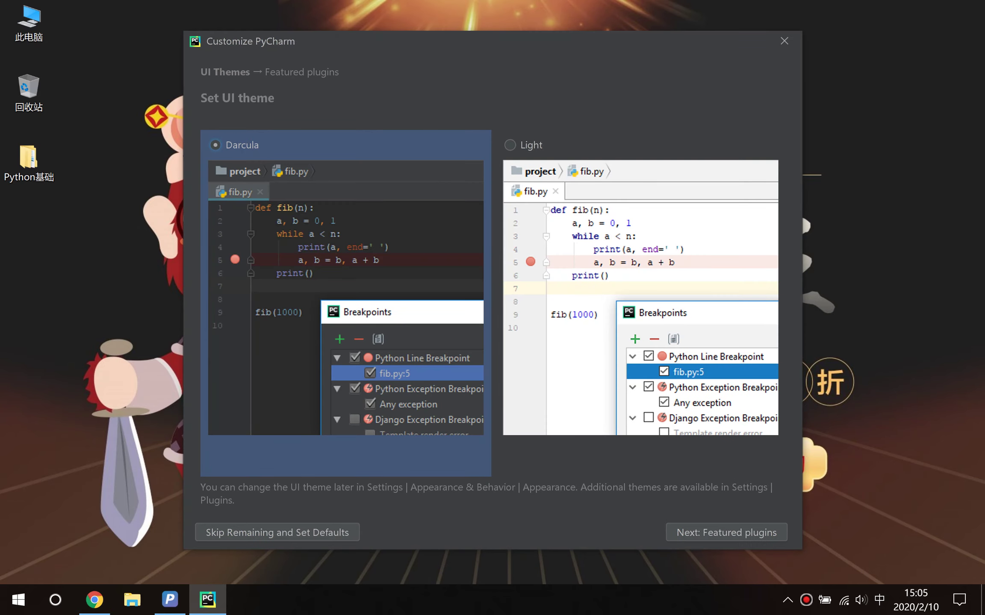
# - Compare the Darcula and Light themes, choose Light, and skip the remaining customization with the defaults
pyautogui.click(640, 298)
pyautogui.click(213, 145)
pyautogui.click(640, 297)
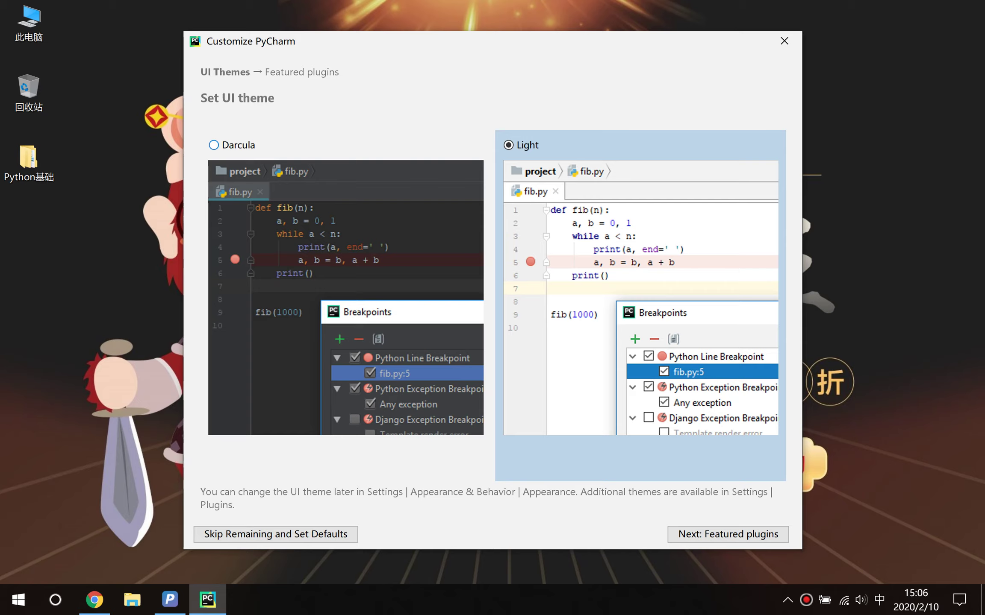
pyautogui.click(346, 298)
pyautogui.click(640, 298)
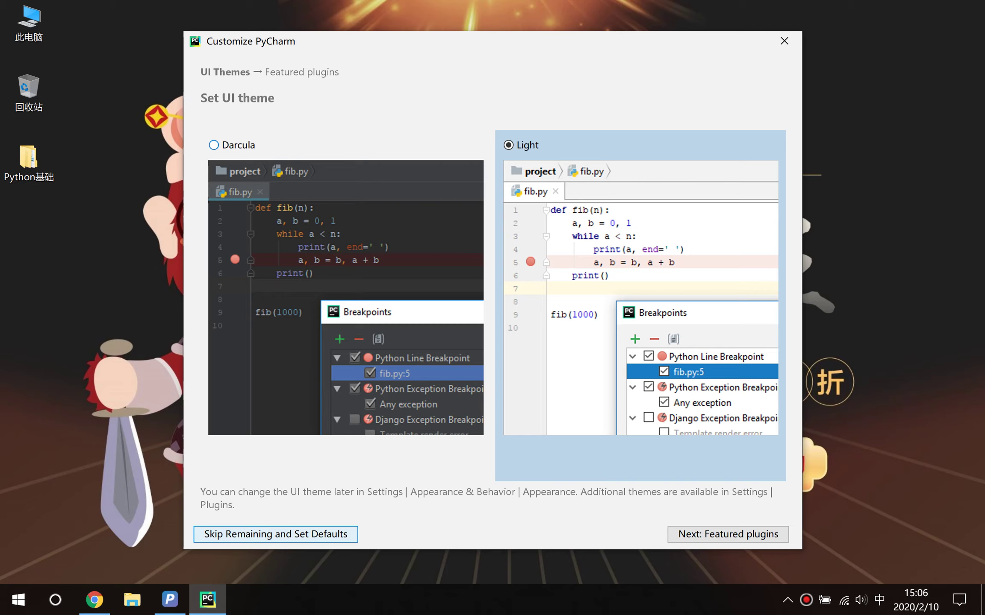
pyautogui.click(276, 534)
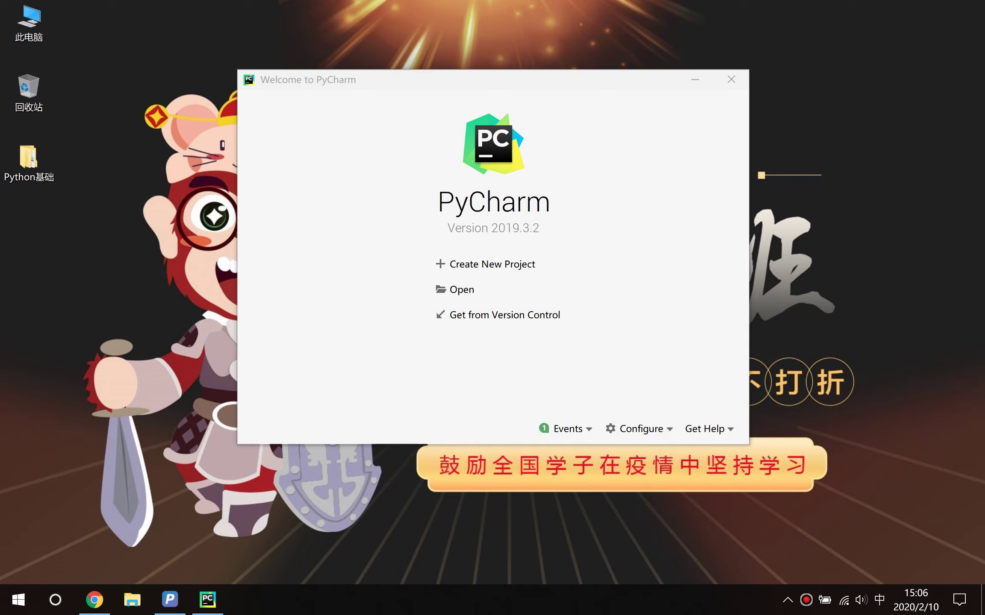
pyautogui.moveTo(492, 80); pyautogui.dragTo(496, 70)
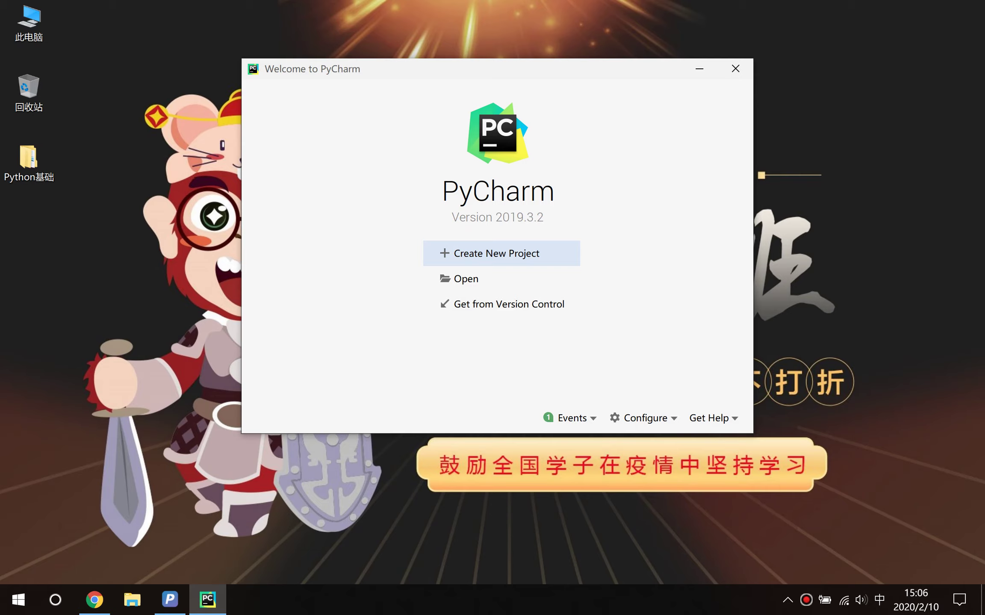
pyautogui.moveTo(659, 2)
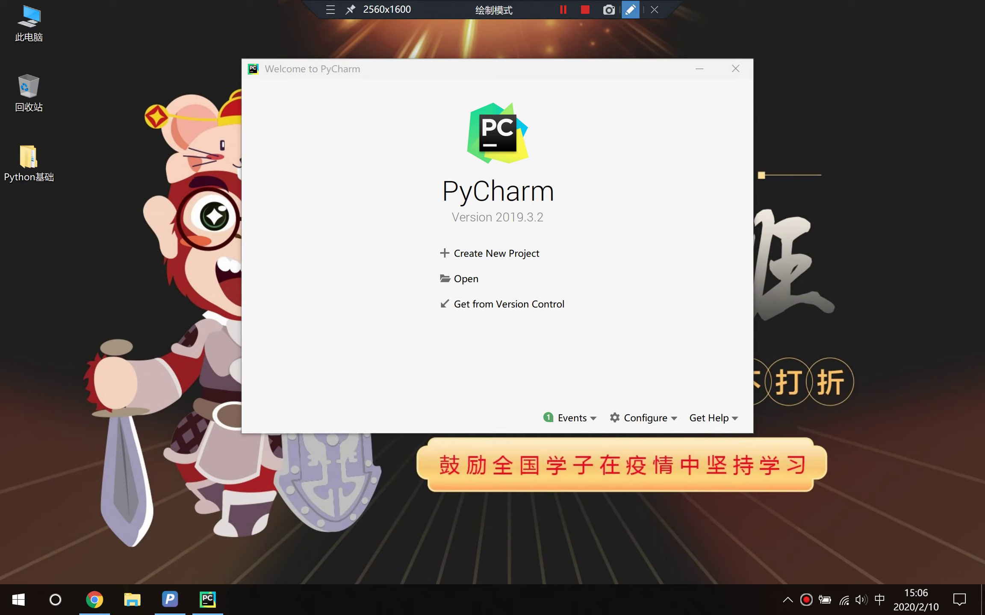
pyautogui.click(630, 10)
pyautogui.moveTo(442, 262); pyautogui.dragTo(529, 262)
pyautogui.moveTo(453, 285)
pyautogui.mouseDown()
pyautogui.moveTo(520, 319)
pyautogui.moveTo(567, 315)
pyautogui.mouseUp()
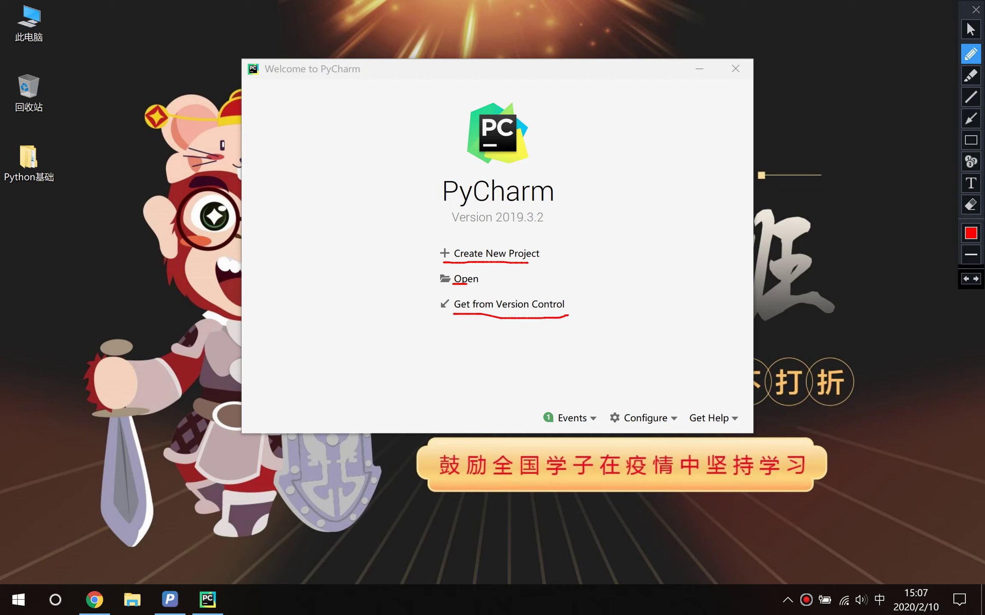
pyautogui.moveTo(472, 264)
pyautogui.mouseDown()
pyautogui.moveTo(434, 241)
pyautogui.moveTo(563, 242)
pyautogui.moveTo(524, 264)
pyautogui.mouseUp()
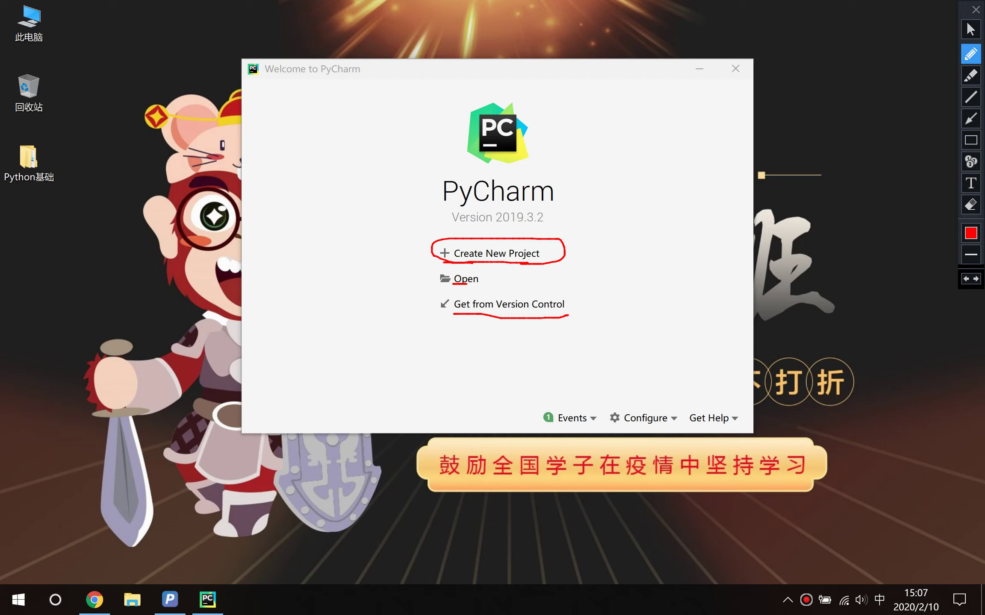
pyautogui.moveTo(466, 284)
pyautogui.mouseDown()
pyautogui.moveTo(487, 275)
pyautogui.moveTo(447, 278)
pyautogui.mouseUp()
pyautogui.moveTo(452, 312)
pyautogui.mouseDown()
pyautogui.moveTo(472, 290)
pyautogui.moveTo(578, 297)
pyautogui.moveTo(561, 317)
pyautogui.mouseUp()
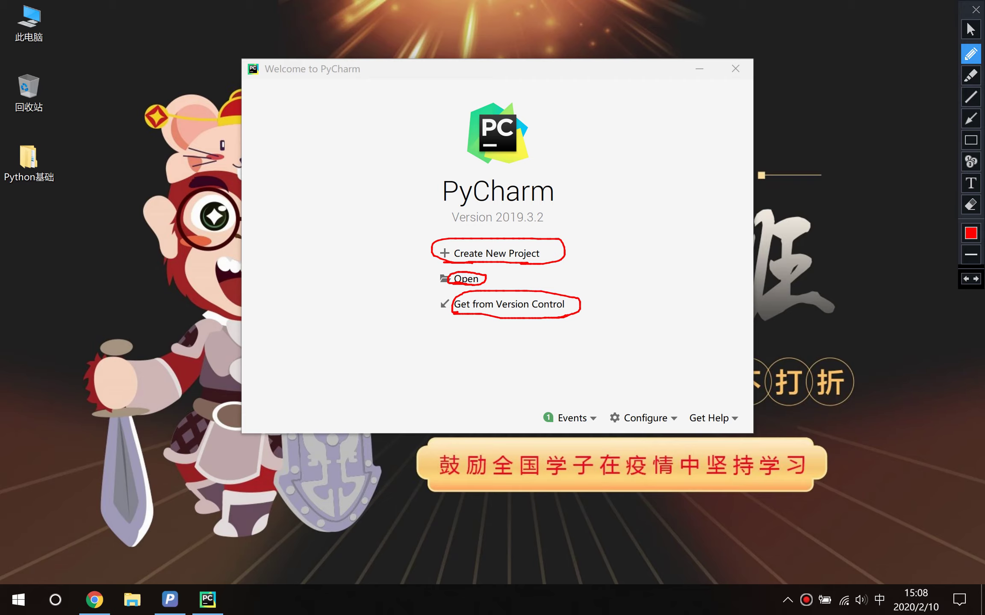
pyautogui.moveTo(448, 284); pyautogui.dragTo(448, 302)
pyautogui.press('Escape')
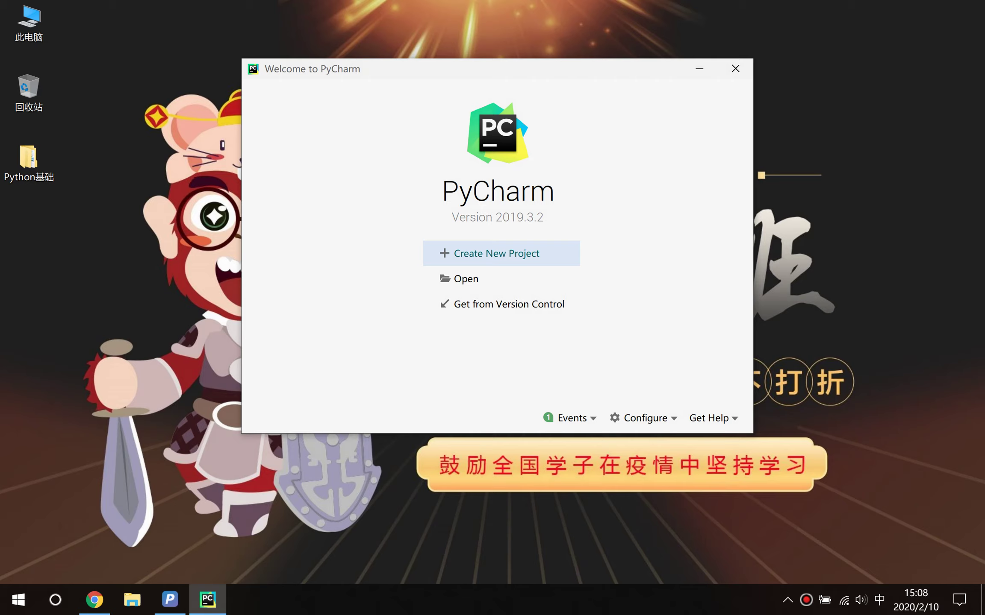
# - Start creating a new project and open the base directory chooser for its location
pyautogui.press('Return')
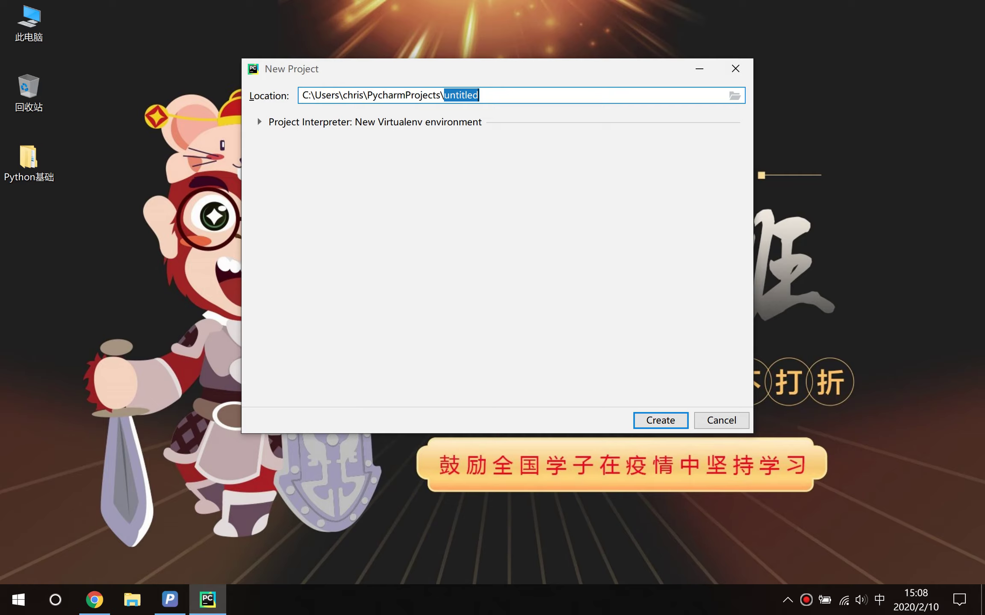
pyautogui.click(735, 95)
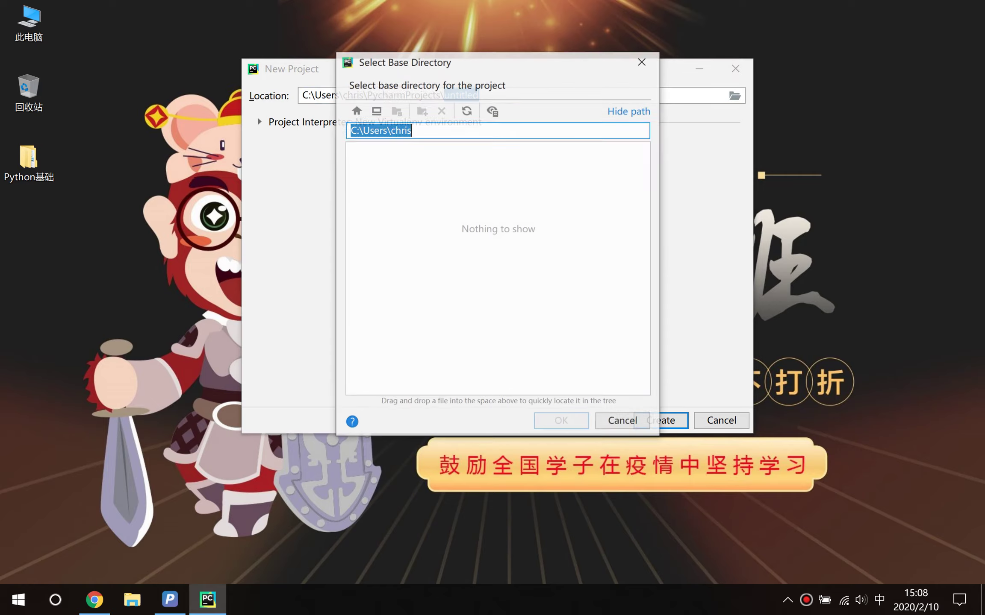
pyautogui.click(644, 62)
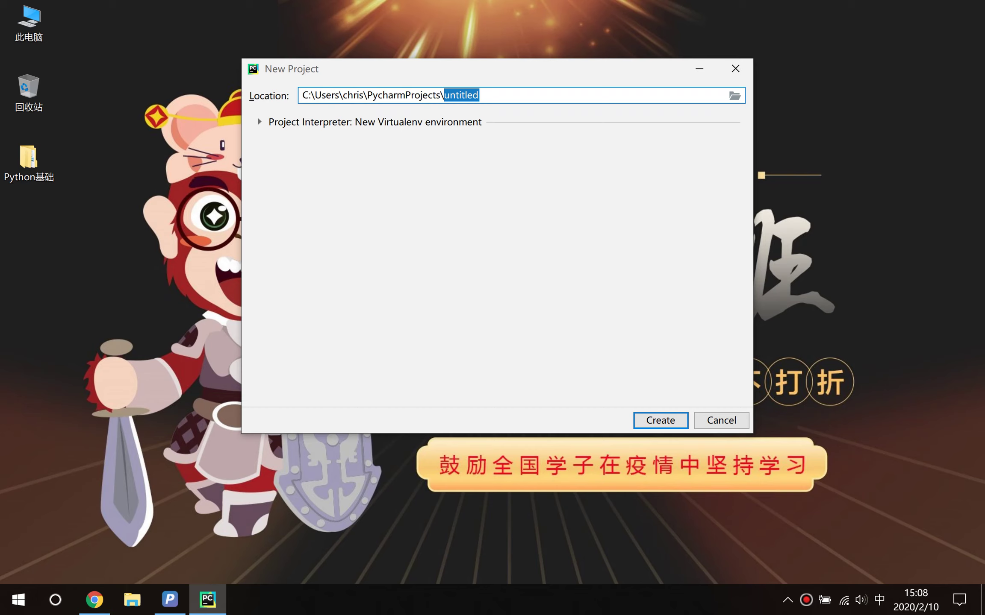
pyautogui.hotkey('shift', 'Return')
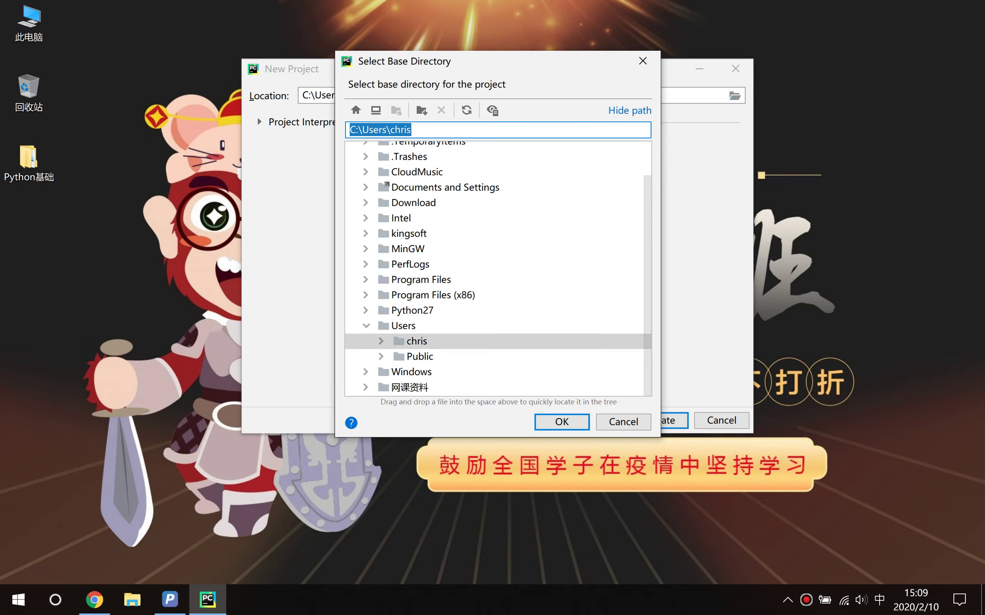
# - Browse the directory tree to the Desktop and select the Python基础\Day01-开班 folder
pyautogui.click(366, 326)
pyautogui.click(366, 356)
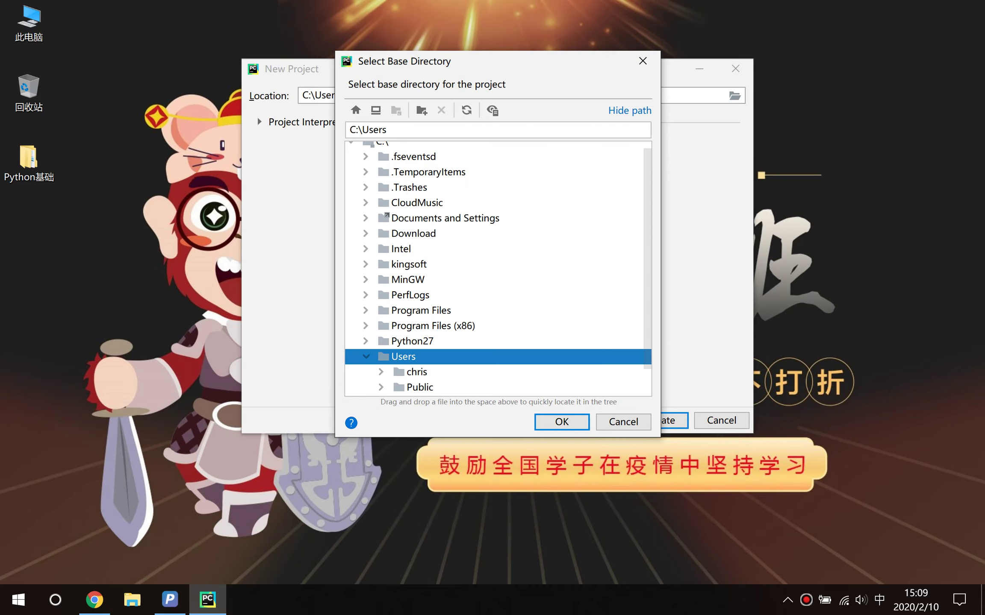
pyautogui.click(381, 372)
pyautogui.scroll(-3, 381, 372)
pyautogui.scroll(-3, 498, 268)
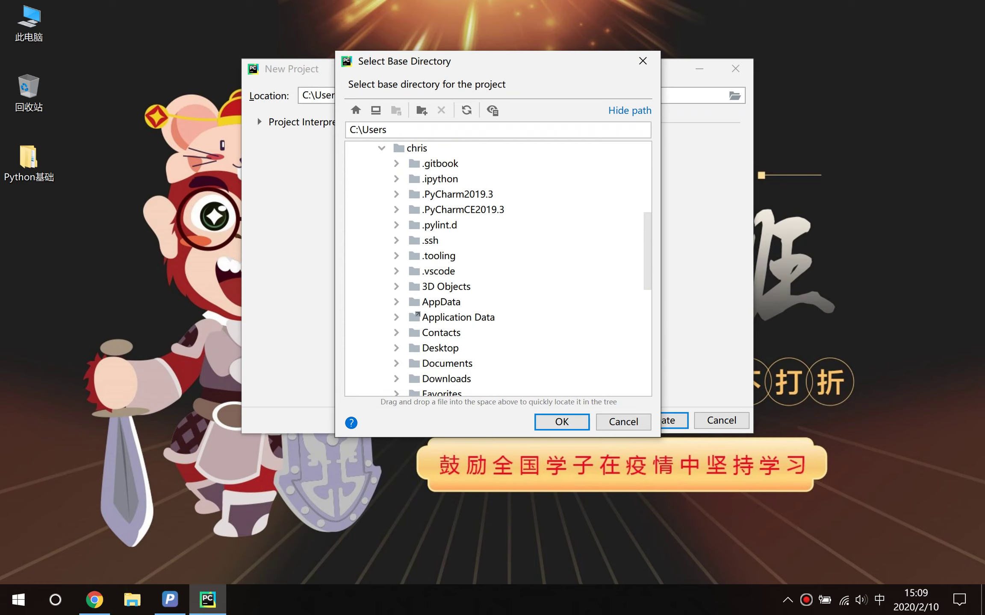
pyautogui.doubleClick(440, 348)
pyautogui.scroll(-2, 439, 348)
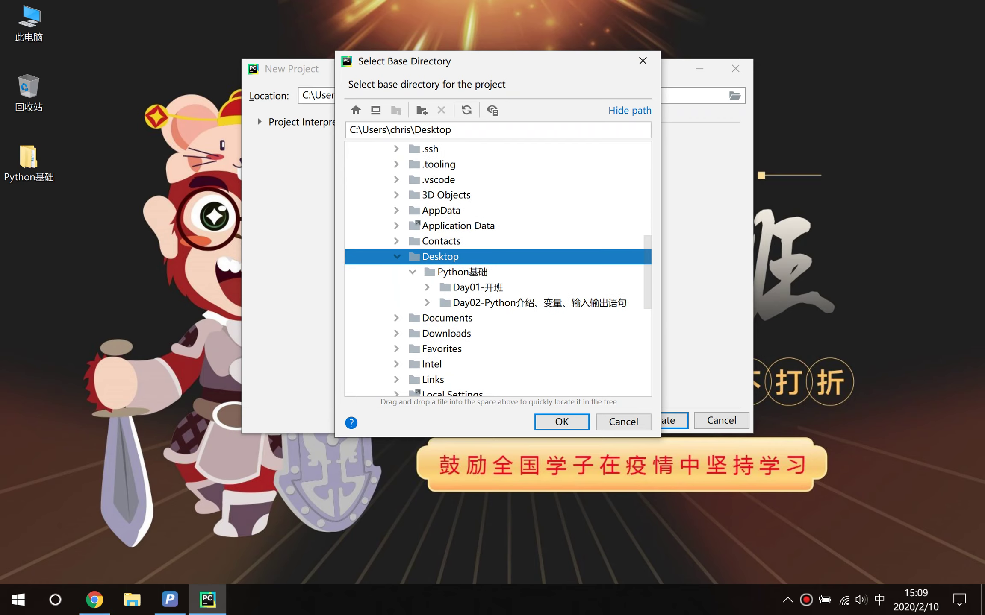
pyautogui.click(427, 287)
pyautogui.click(477, 288)
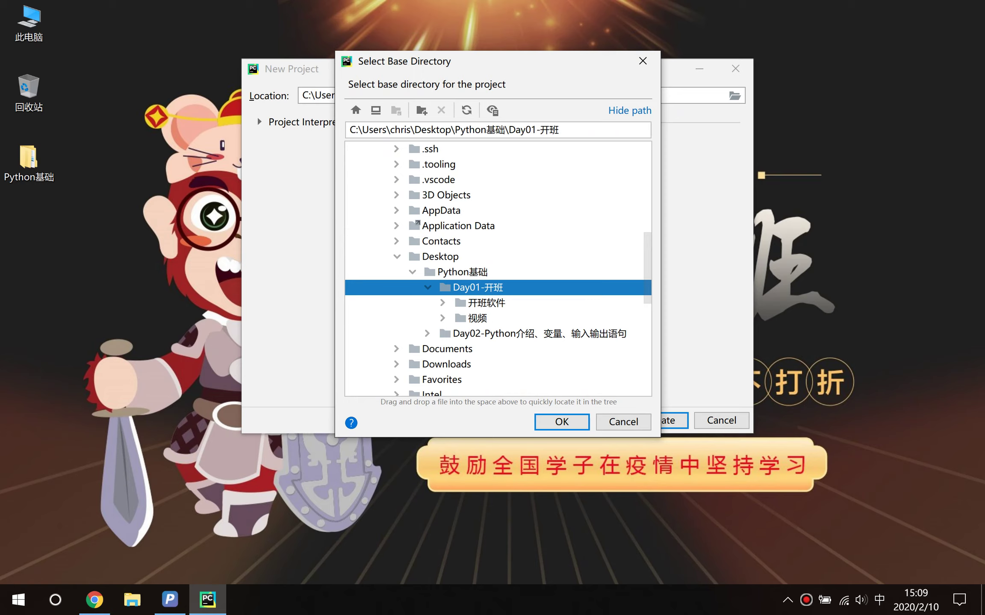
# - Create a new folder named 代码 inside Day01-开班 and set it as the project location
pyautogui.rightClick(468, 287)
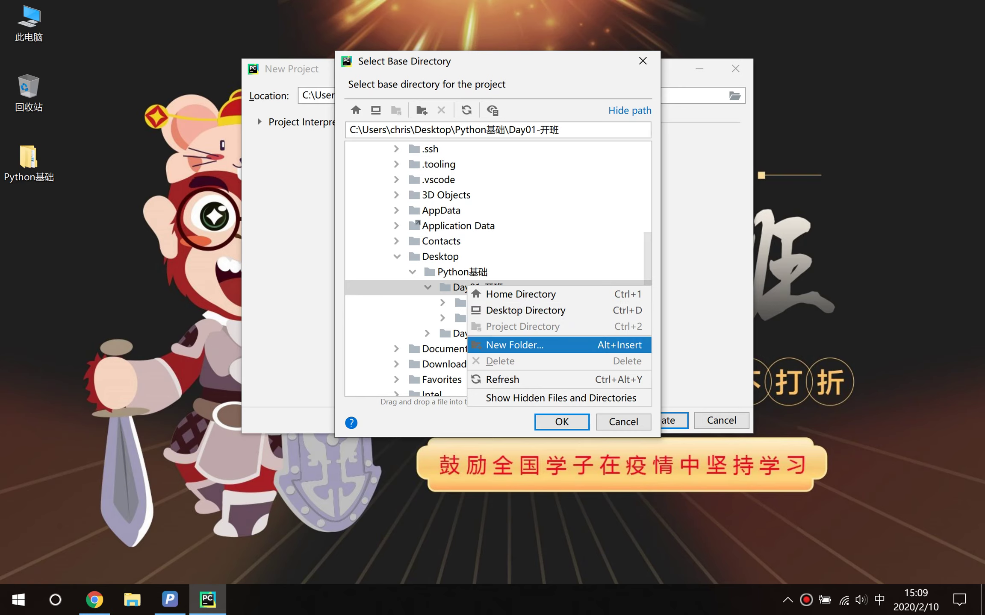
pyautogui.click(515, 345)
pyautogui.write('代码')
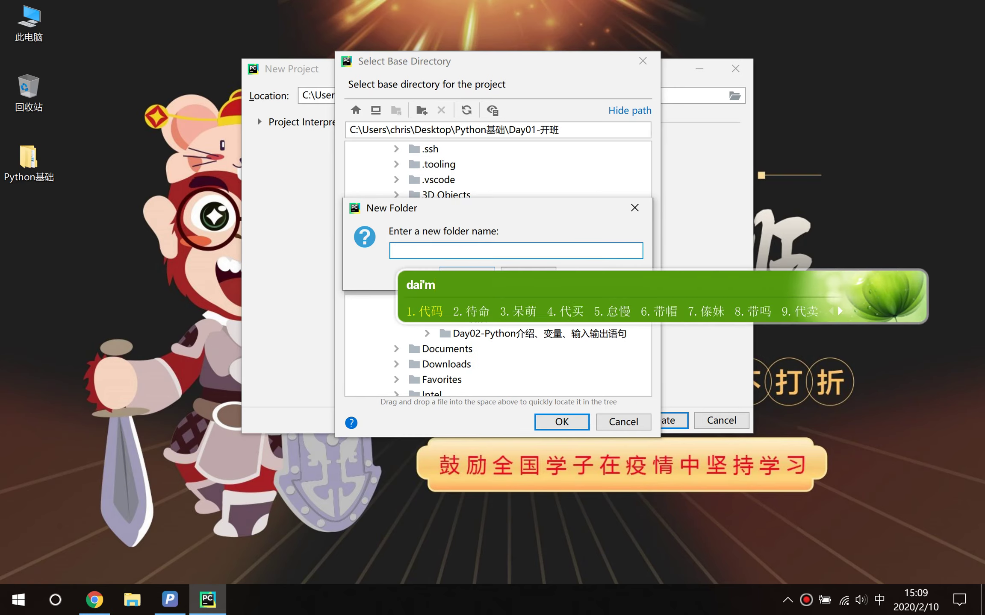
pyautogui.press('Return')
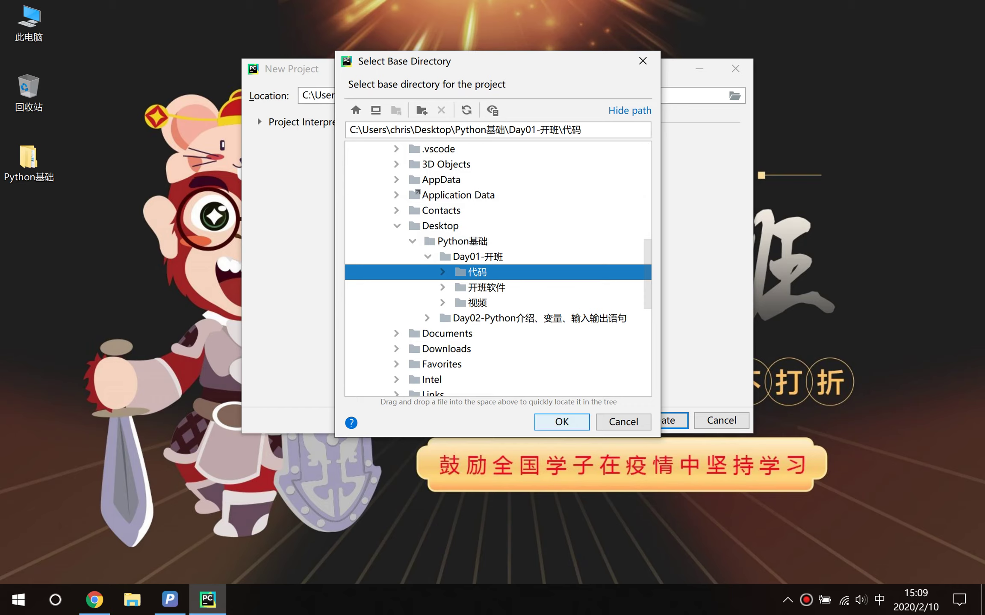
pyautogui.press('Return')
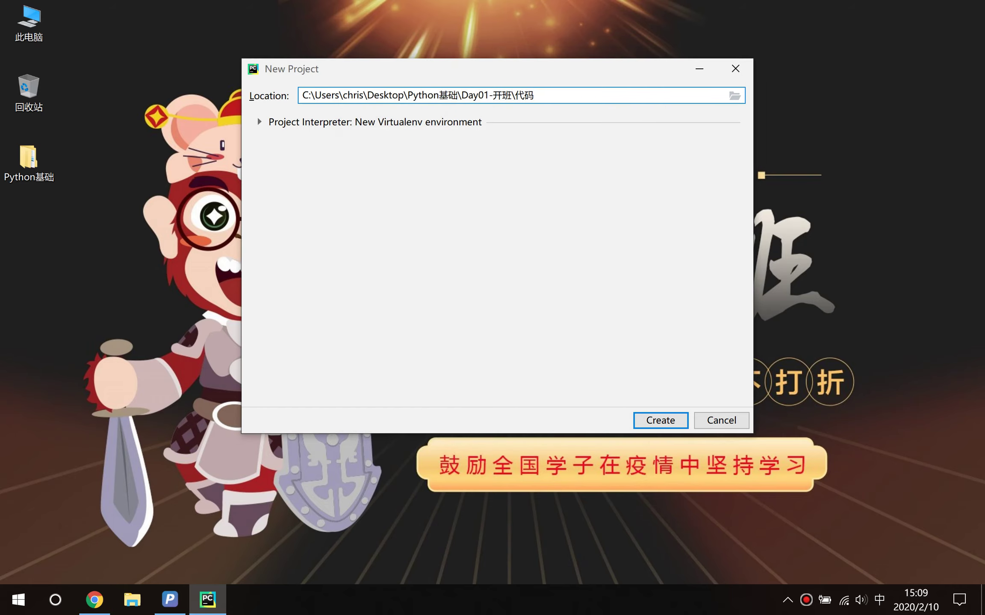
# - Check the Python基础\Day01-开班\代码 folder in File Explorer and close its window
pyautogui.doubleClick(29, 162)
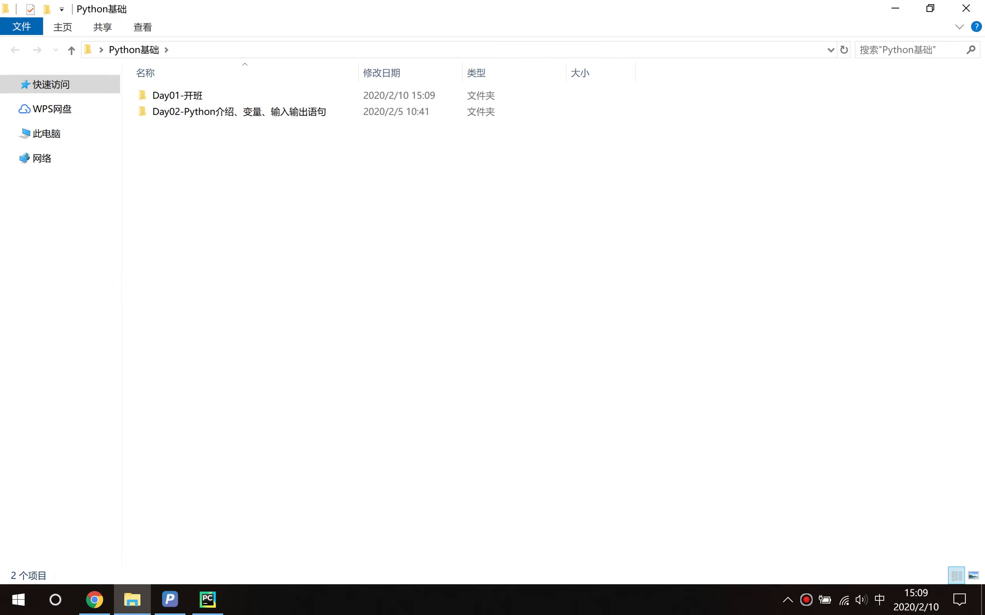
pyautogui.doubleClick(178, 98)
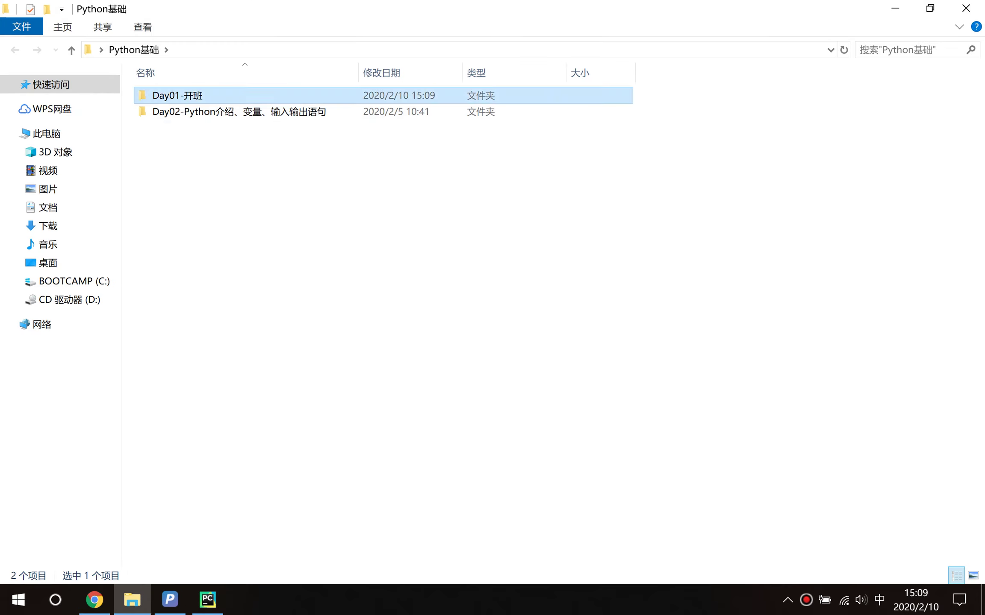
pyautogui.click(178, 97)
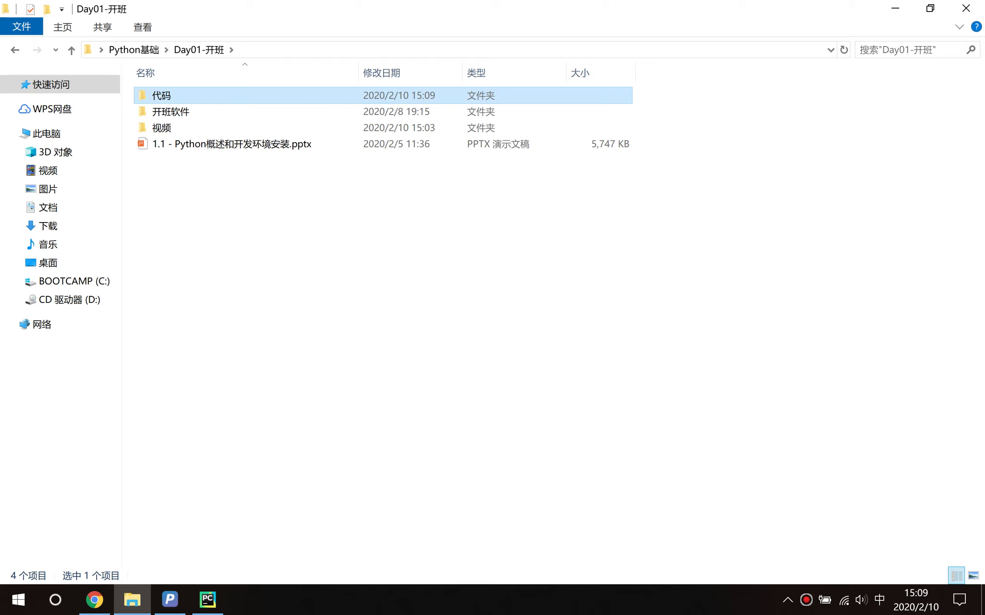
pyautogui.doubleClick(179, 97)
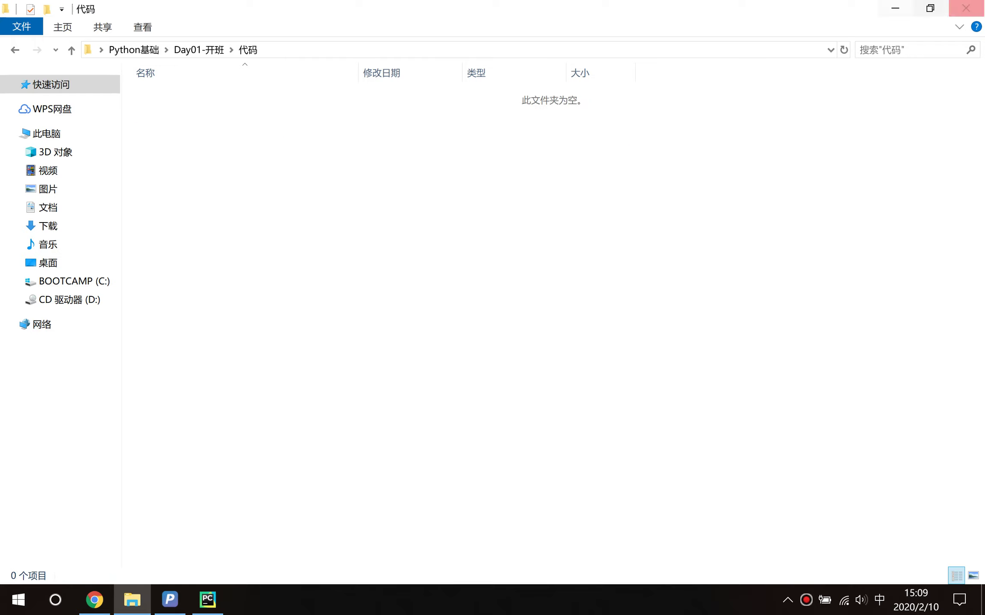
pyautogui.click(965, 9)
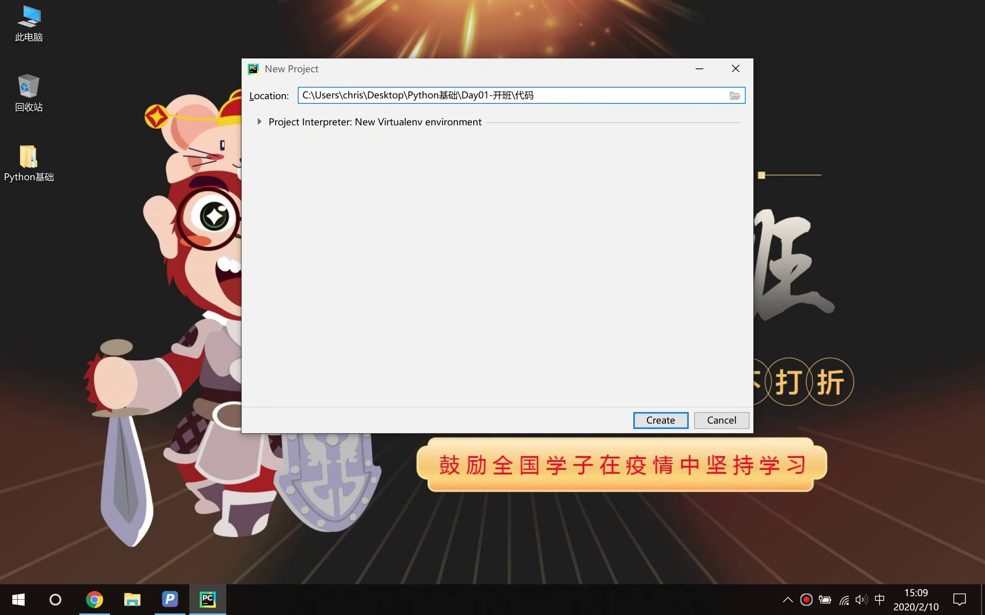
# - Create the project, turn off showing tips on startup and close the Tip of the Day
pyautogui.press('Return')
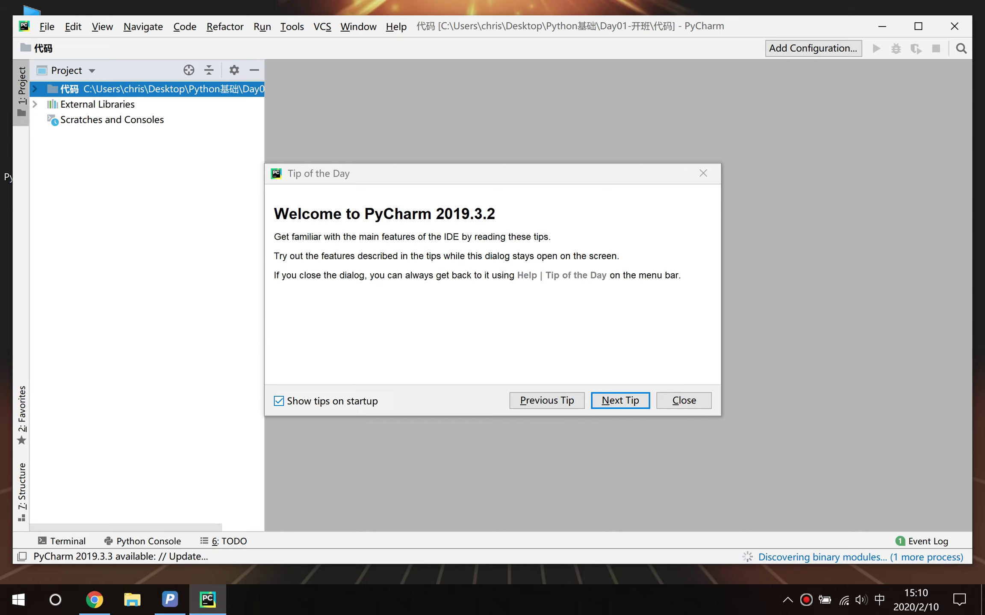
pyautogui.click(279, 401)
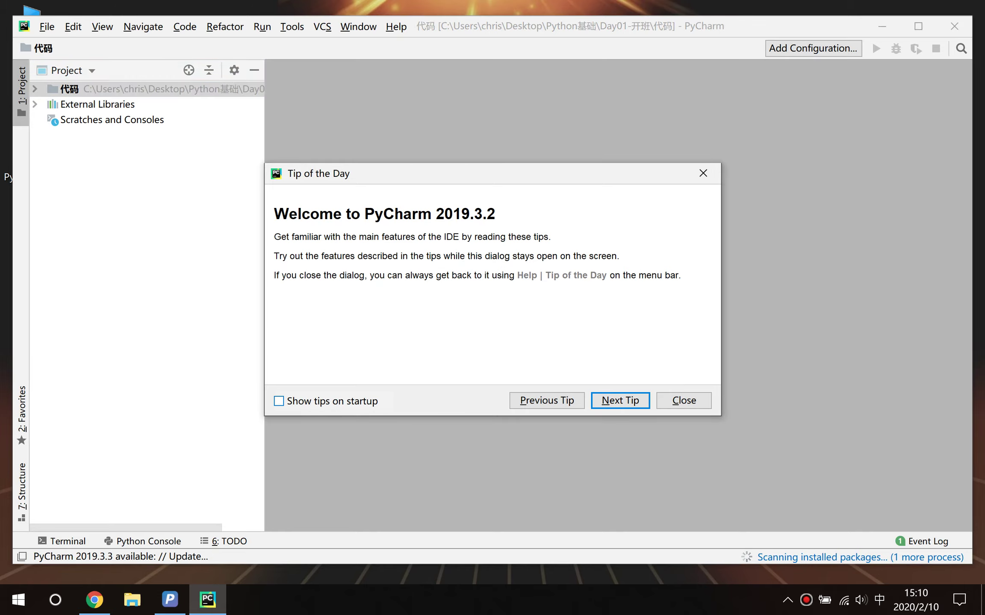
pyautogui.click(684, 401)
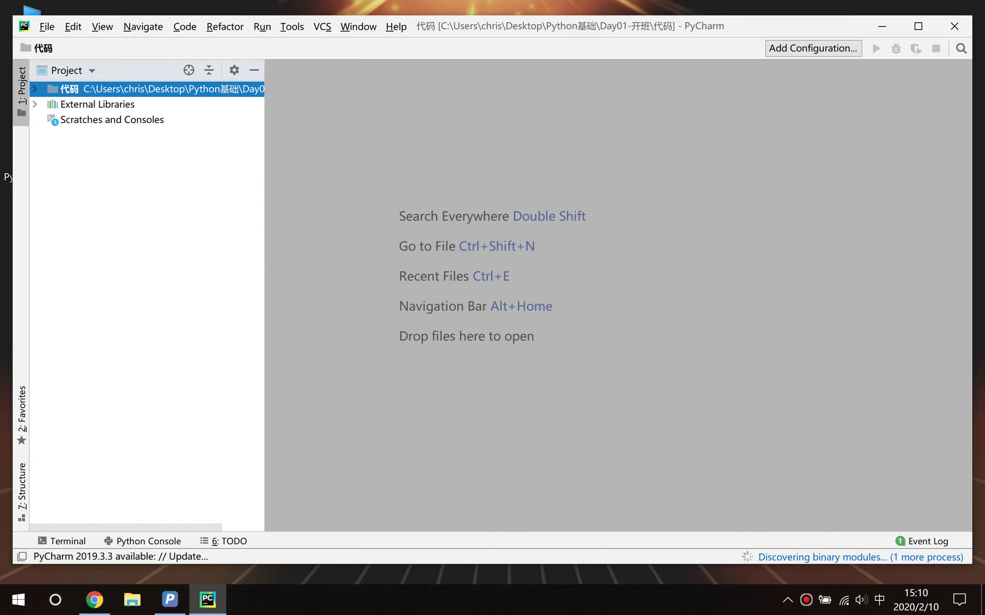
# - Create a new Python file named demo in the 代码 project folder
pyautogui.rightClick(224, 87)
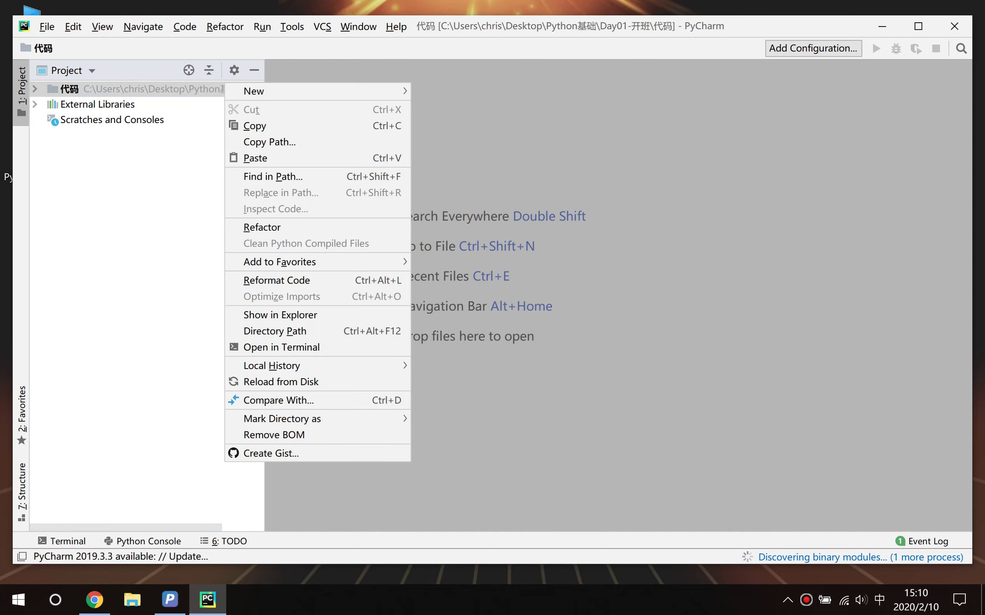
pyautogui.moveTo(252, 91)
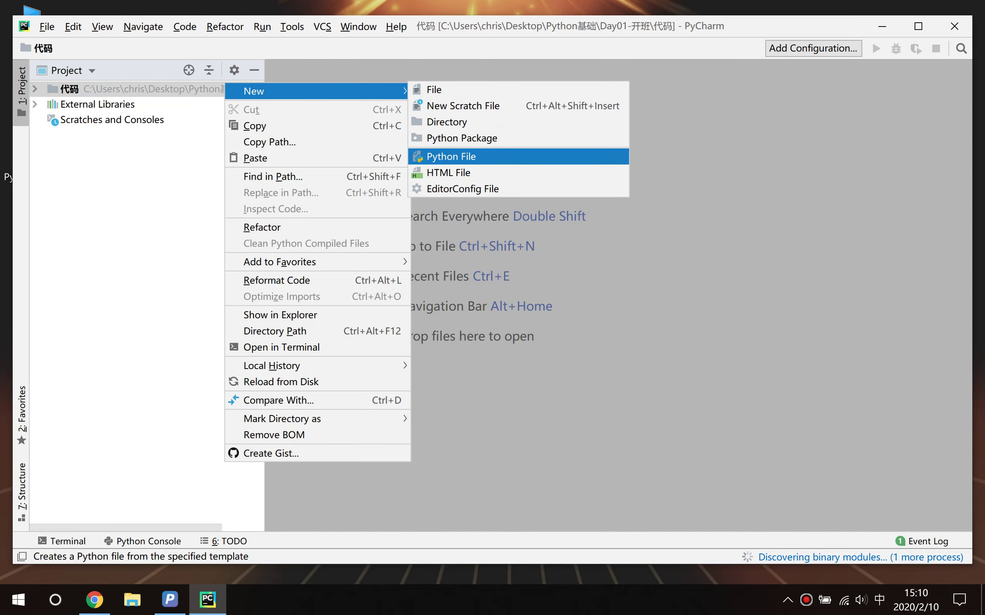
pyautogui.press('Return')
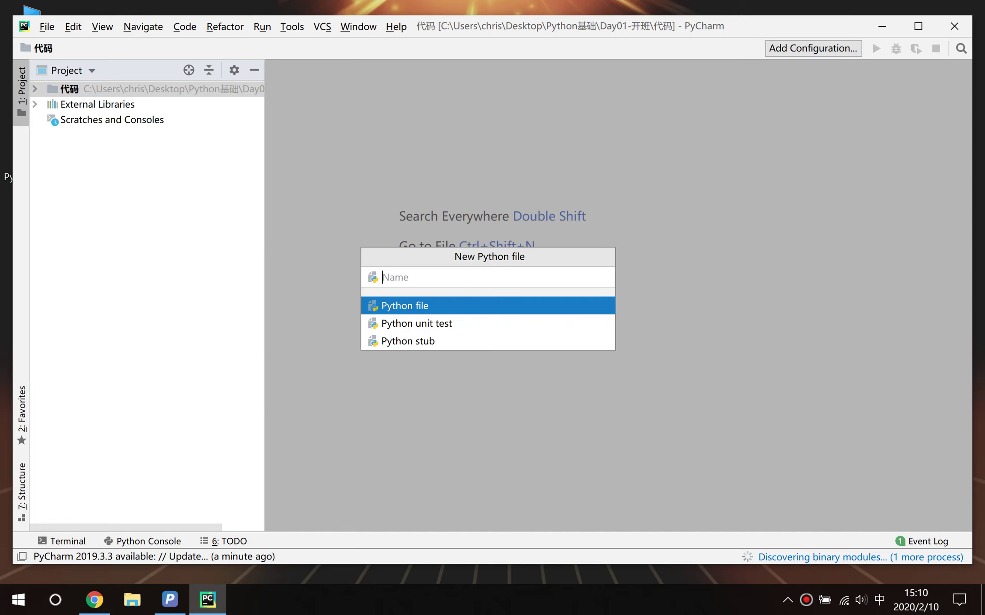
pyautogui.write('demo')
pyautogui.press('shift')
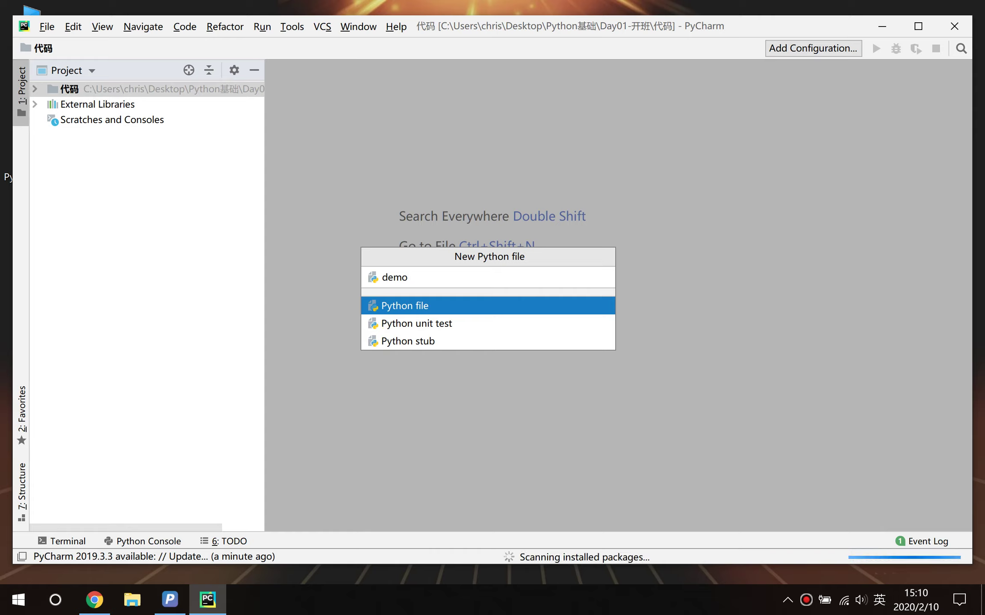
pyautogui.hotkey('shift', 'Left')
pyautogui.hotkey('shift', 'Left')
pyautogui.hotkey('shift', 'Left')
pyautogui.hotkey('shift', 'Left')
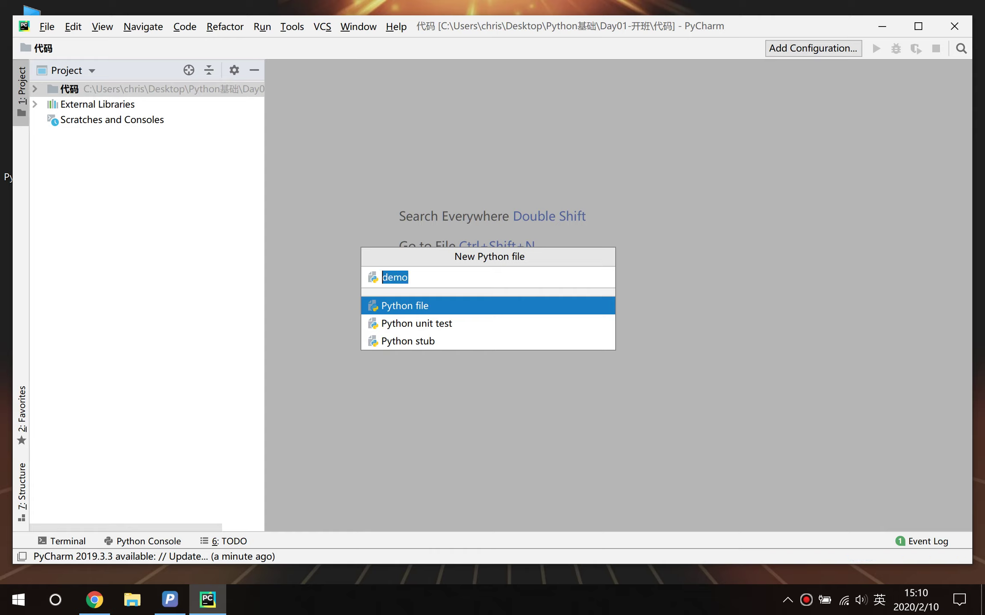
pyautogui.press('Right')
pyautogui.press('Return')
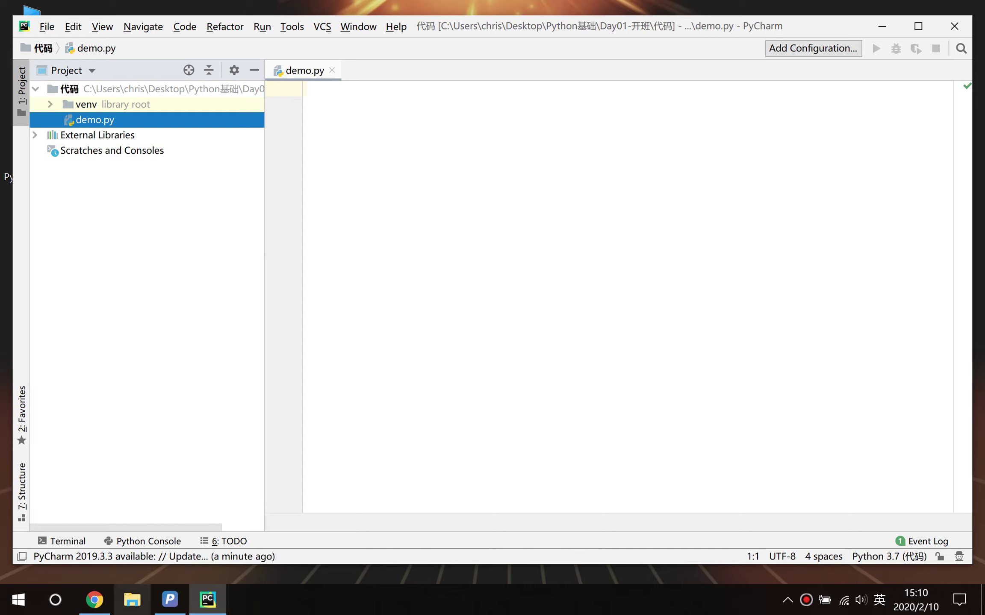
# - Switch to File Explorer and open the Desktop folder Python基础\Day01-开班\代码
pyautogui.click(132, 600)
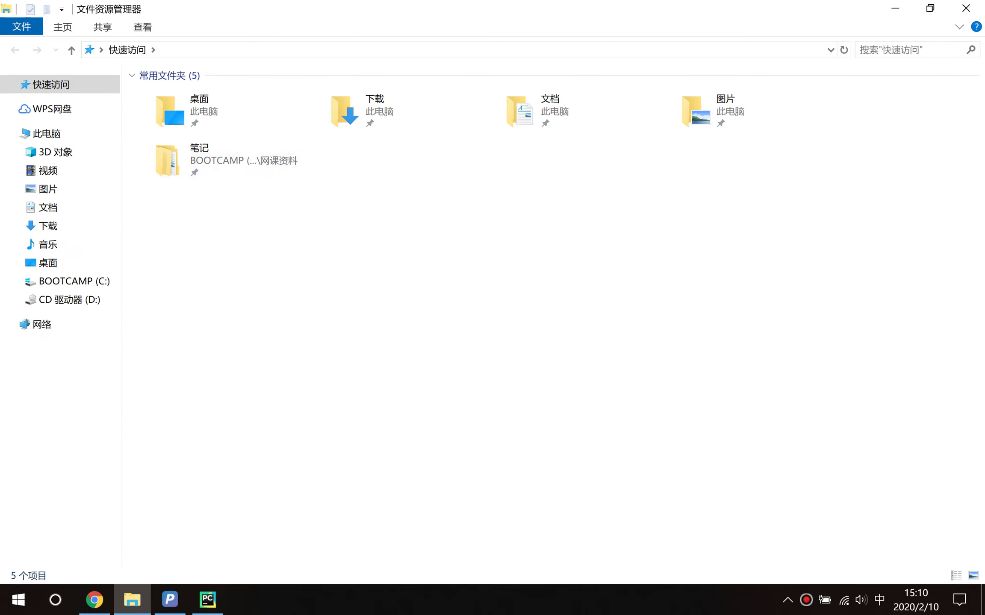
pyautogui.doubleClick(219, 110)
pyautogui.doubleClick(181, 112)
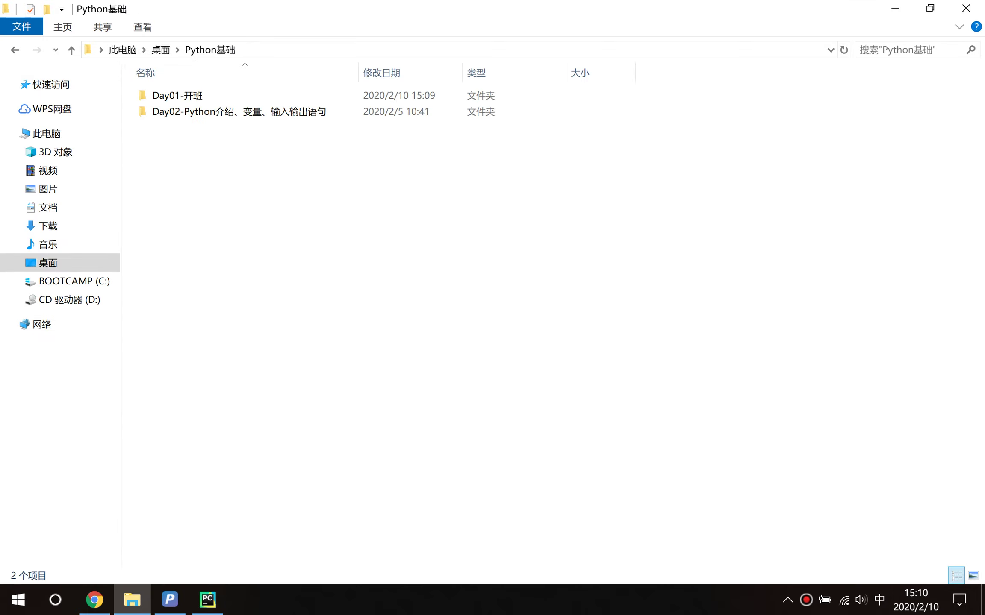
pyautogui.click(192, 95)
pyautogui.doubleClick(192, 96)
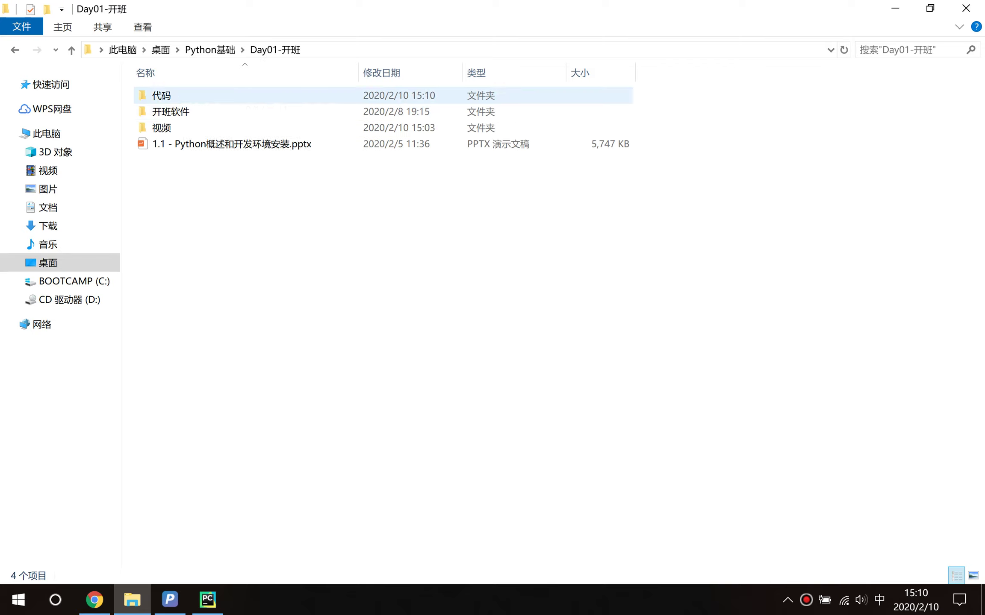
pyautogui.doubleClick(171, 95)
# - Examine the demo.py file and the .idea and venv folders inside the 代码 folder
pyautogui.click(164, 128)
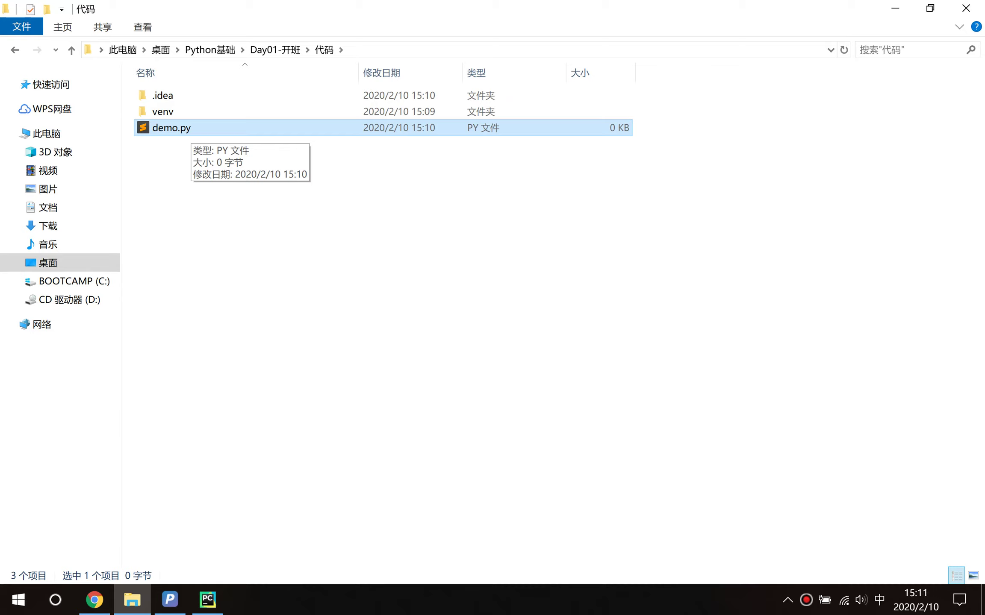
pyautogui.click(175, 112)
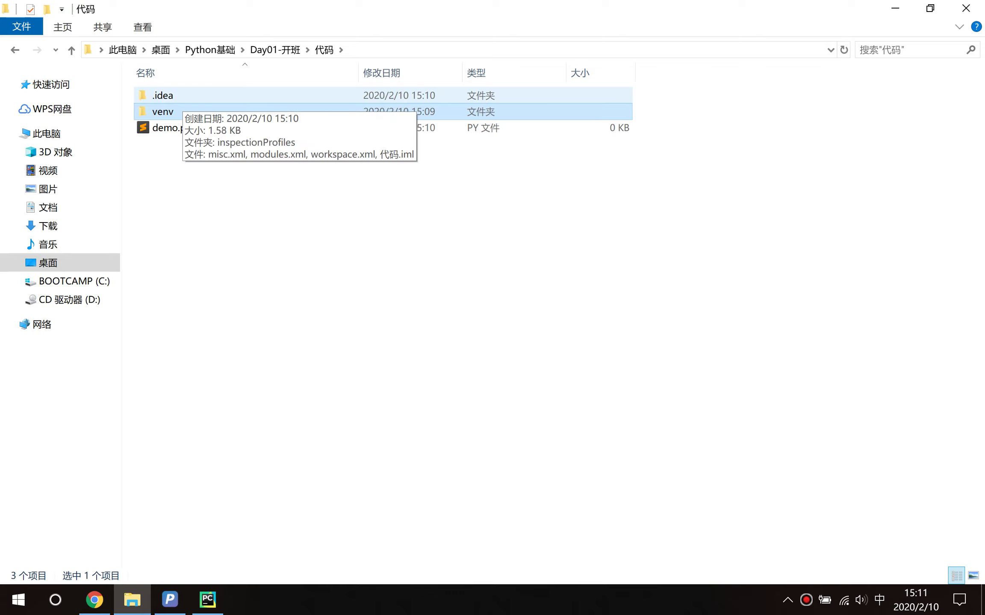
pyautogui.click(182, 96)
pyautogui.click(175, 112)
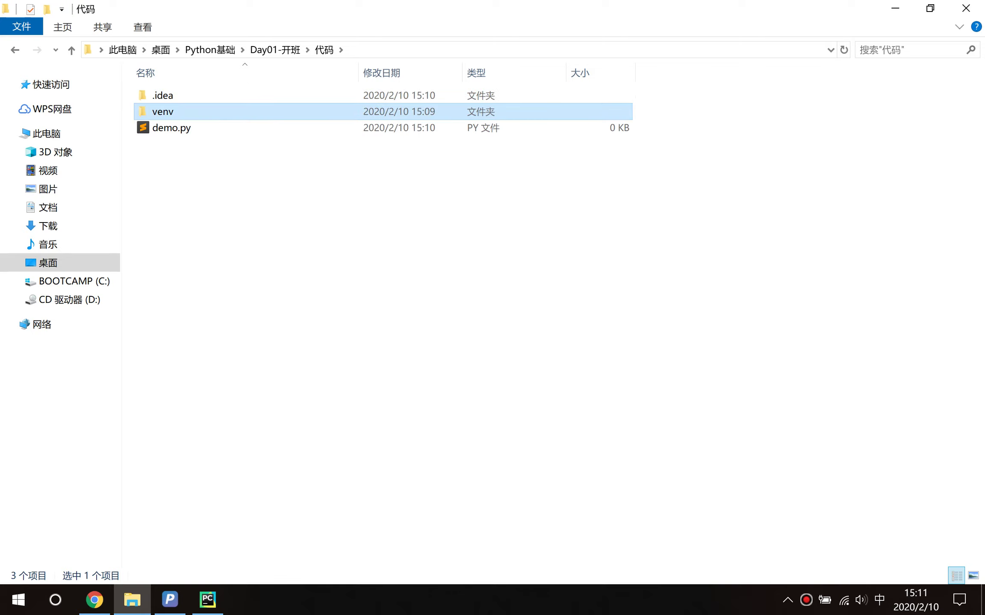
pyautogui.click(180, 96)
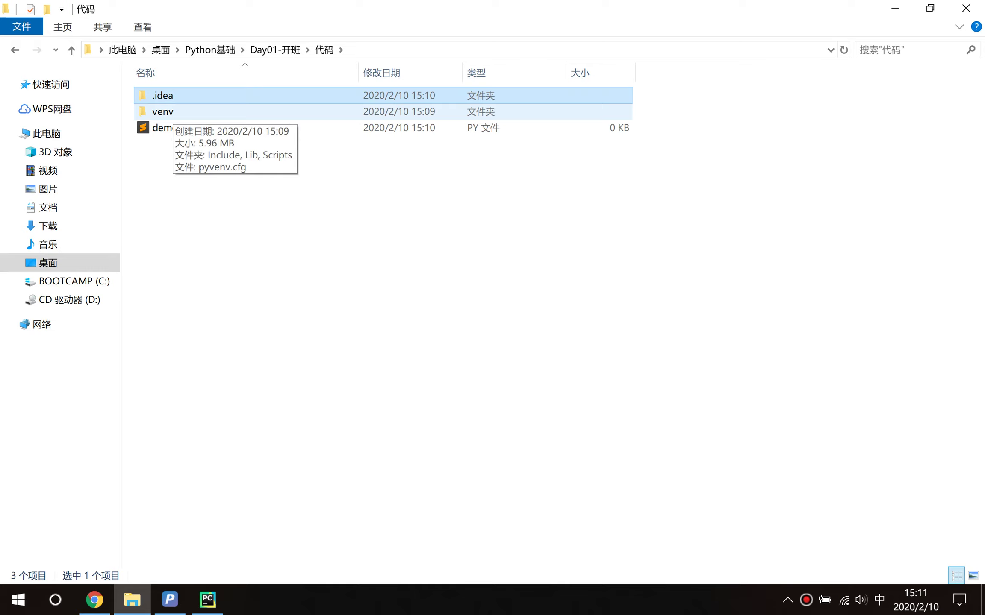
pyautogui.click(171, 112)
pyautogui.click(175, 96)
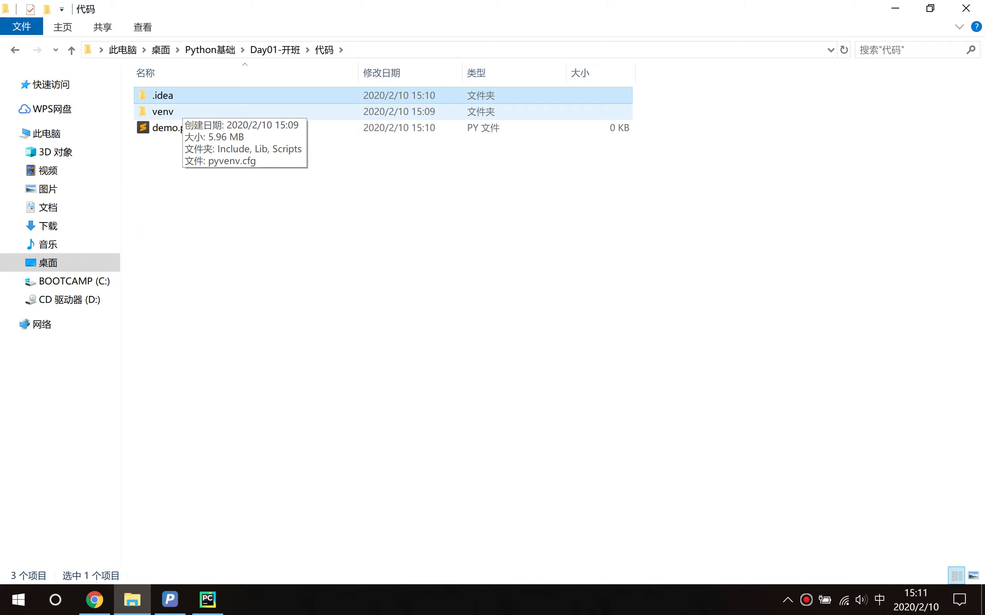
pyautogui.click(171, 112)
pyautogui.click(171, 128)
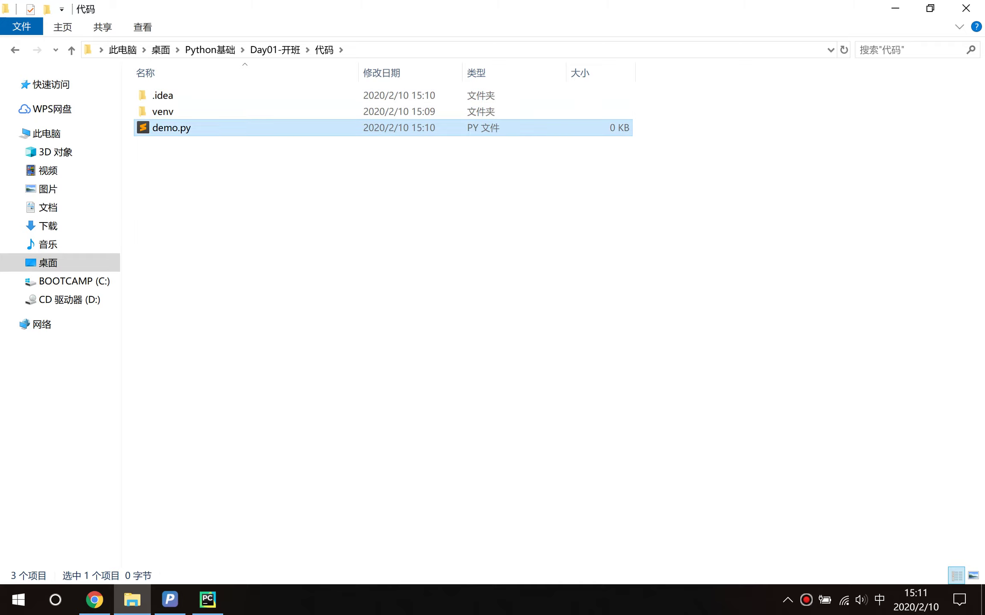
# - Switch back to PyCharm and write the statement print('hello world') in demo.py
pyautogui.click(208, 601)
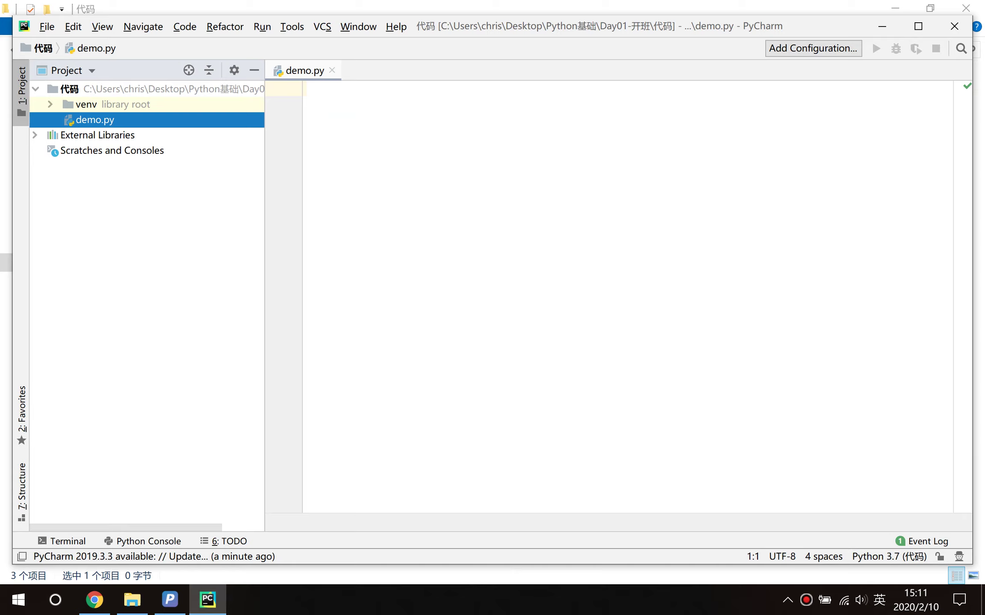
pyautogui.click(307, 89)
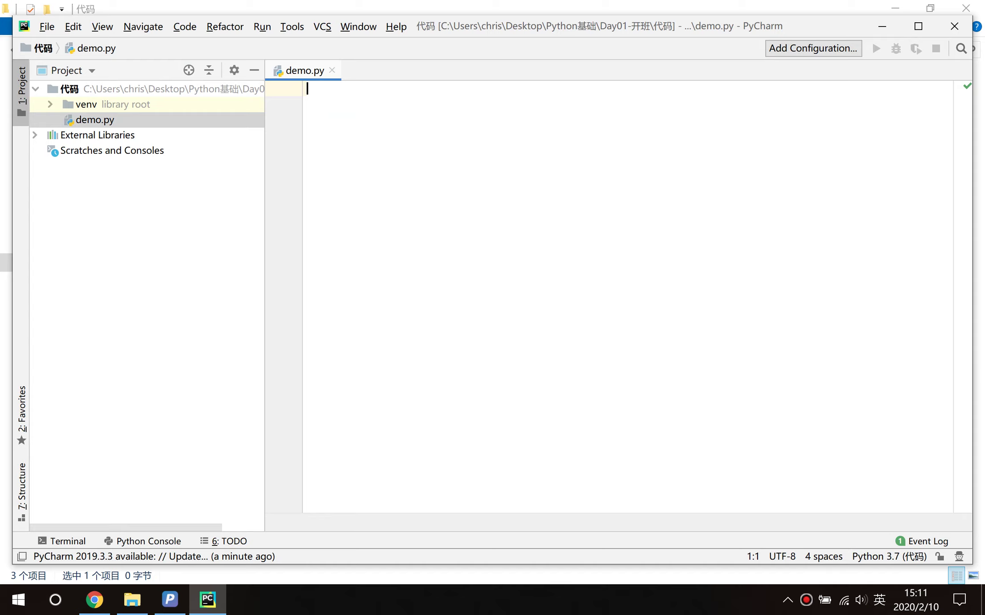
pyautogui.write("print('hello world")
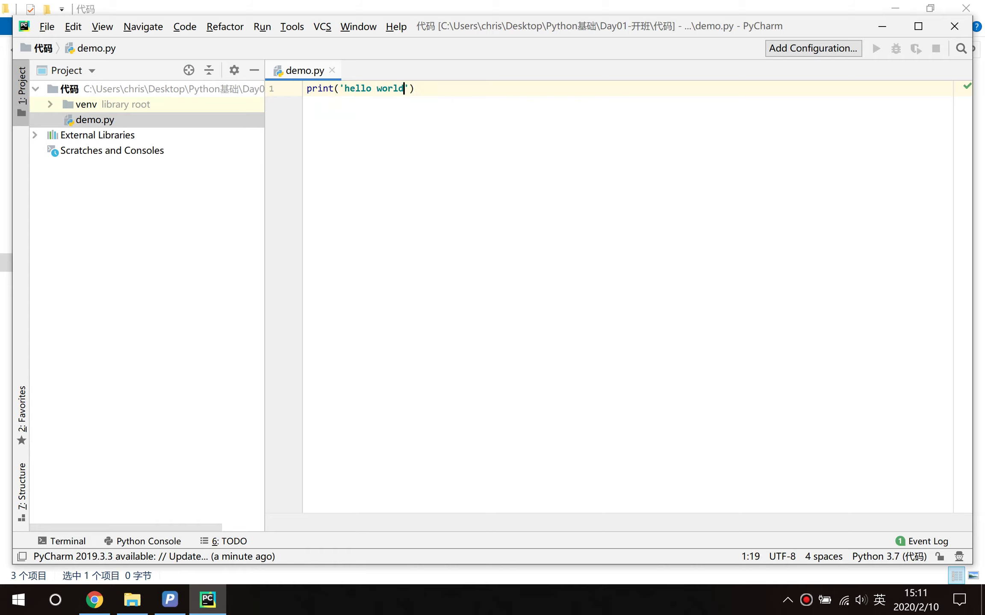
pyautogui.write("')")
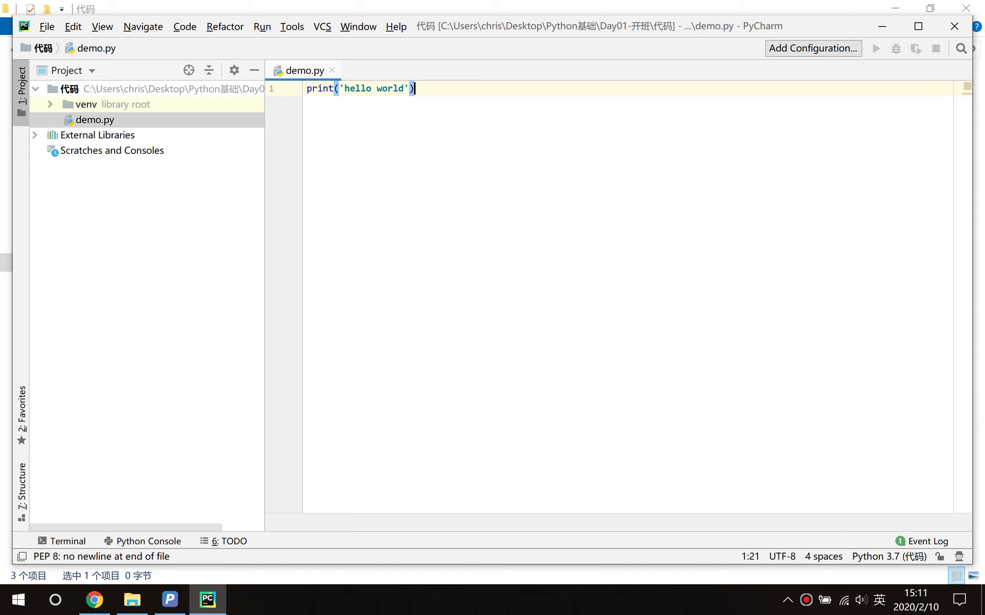
# - Run the demo script and examine its console output
pyautogui.rightClick(456, 95)
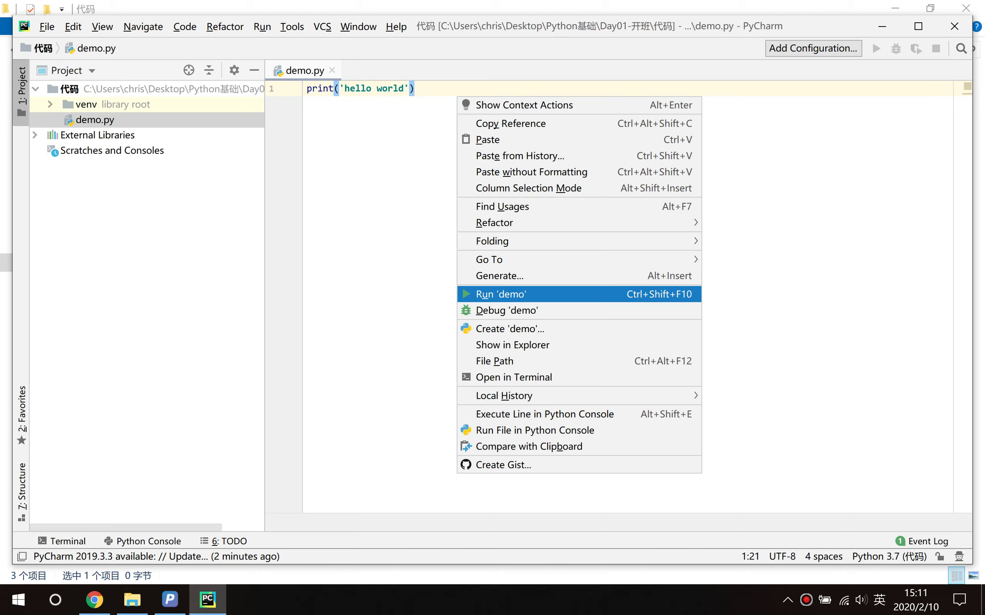
pyautogui.press('Return')
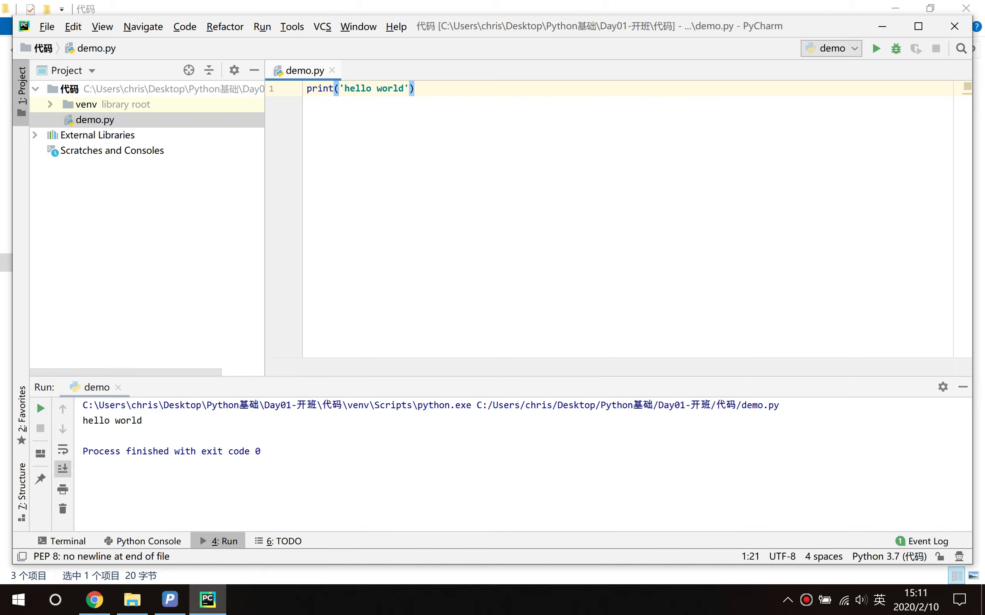
pyautogui.moveTo(143, 421); pyautogui.dragTo(82, 421)
pyautogui.click(84, 436)
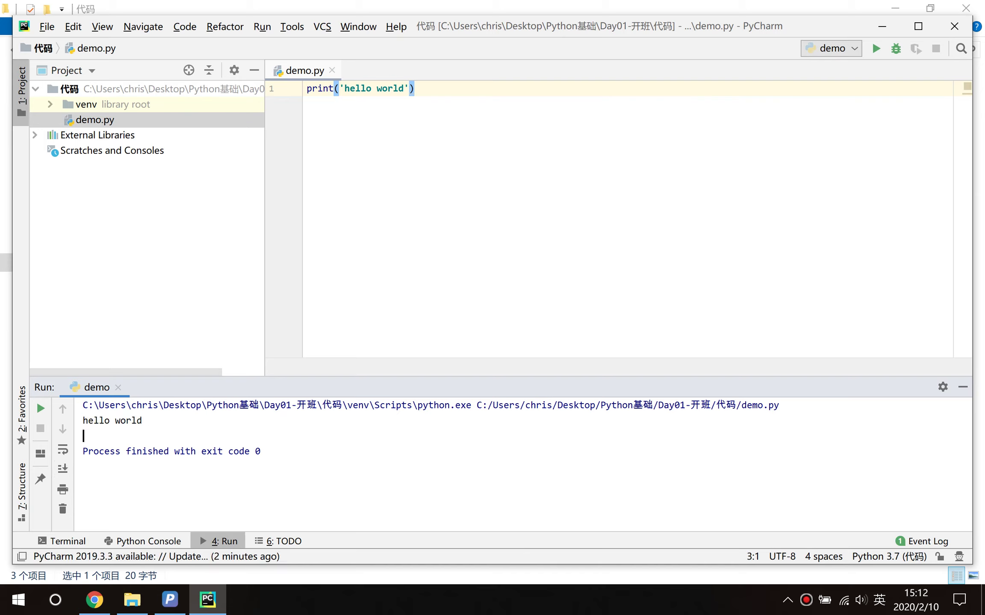
# - Highlight the whole print statement in demo.py to review it, and clear the selection
pyautogui.moveTo(414, 88); pyautogui.dragTo(312, 88)
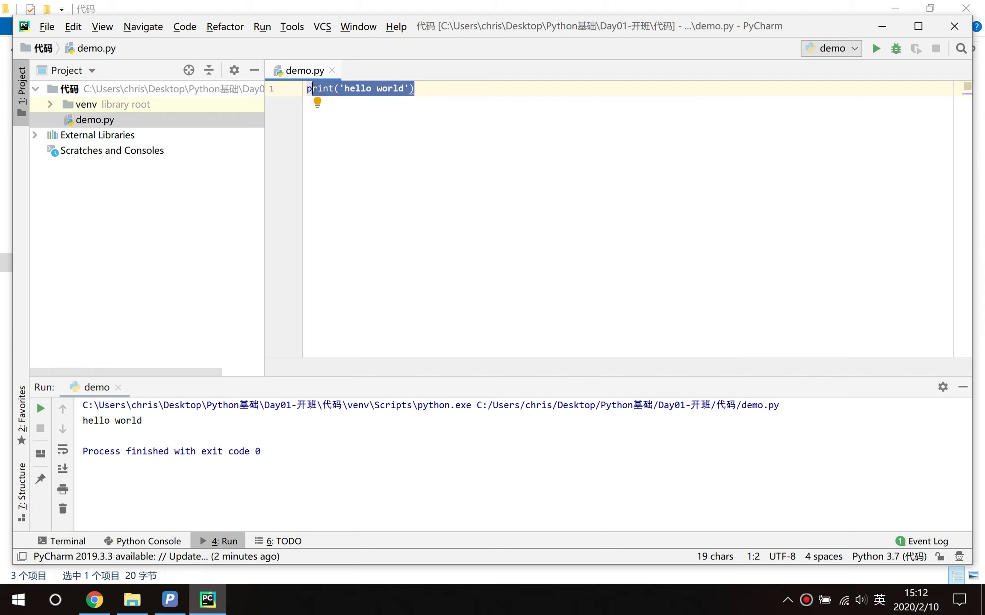
pyautogui.click(415, 88)
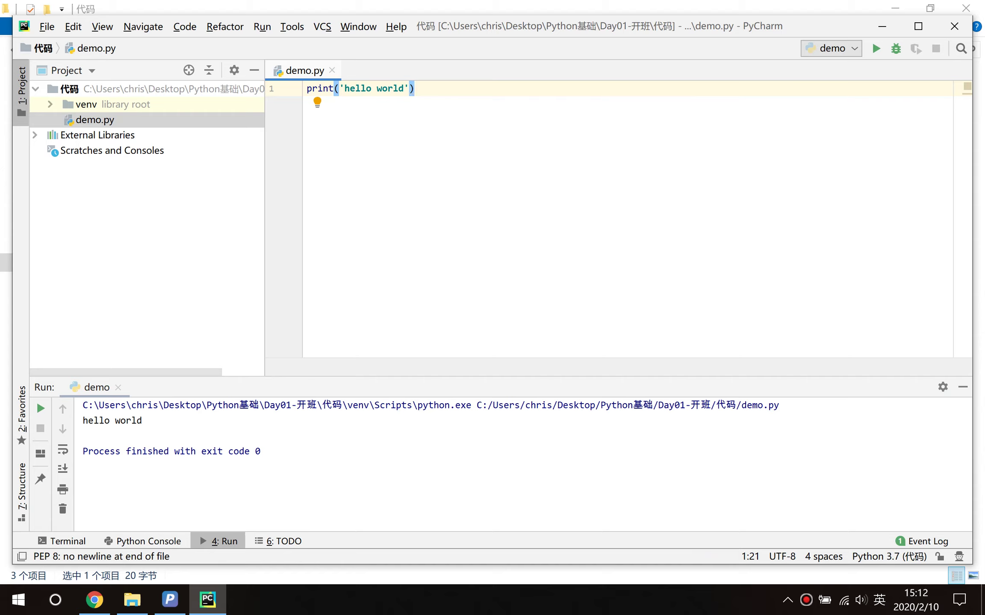
pyautogui.hotkey('shift', 'Left')
pyautogui.hotkey('shift', 'Left')
pyautogui.hotkey('shift', 'Left')
pyautogui.hotkey('shift', 'Left')
pyautogui.hotkey('shift', 'Left')
pyautogui.hotkey('shift', 'Left')
pyautogui.hotkey('shift', 'Left')
pyautogui.hotkey('shift', 'Left')
pyautogui.hotkey('shift', 'Left')
pyautogui.hotkey('shift', 'Left')
pyautogui.hotkey('shift', 'Left')
pyautogui.hotkey('shift', 'Left')
pyautogui.hotkey('shift', 'Left')
pyautogui.hotkey('shift', 'Left')
pyautogui.hotkey('shift', 'Left')
pyautogui.hotkey('shift', 'Left')
pyautogui.hotkey('shift', 'Left')
pyautogui.hotkey('shift', 'Left')
pyautogui.hotkey('shift', 'Left')
pyautogui.hotkey('shift', 'Left')
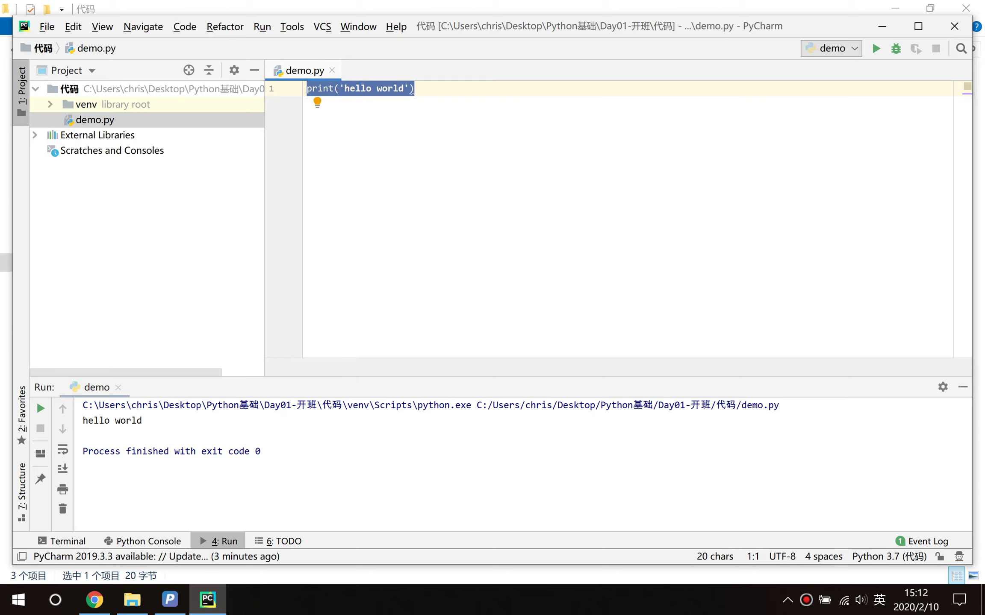
pyautogui.click(415, 89)
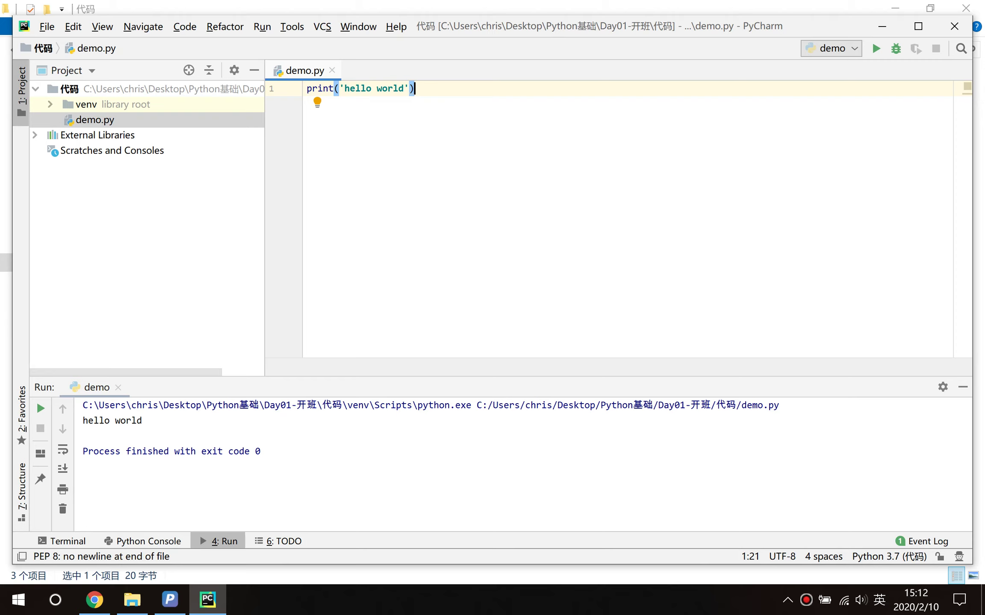
# - Open the IDE settings and collapse the Appearance & Behavior category
pyautogui.click(47, 26)
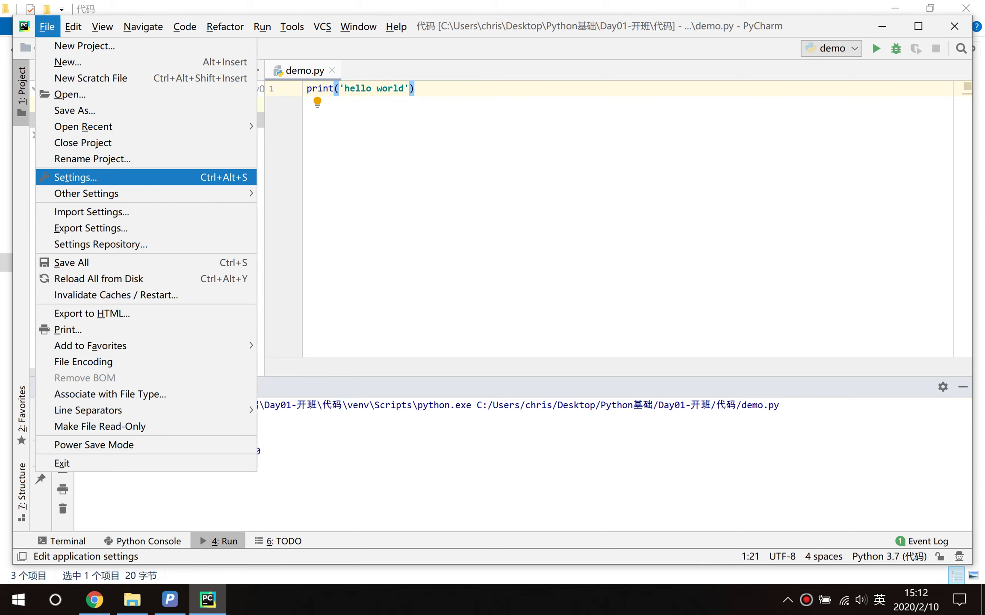
pyautogui.click(95, 177)
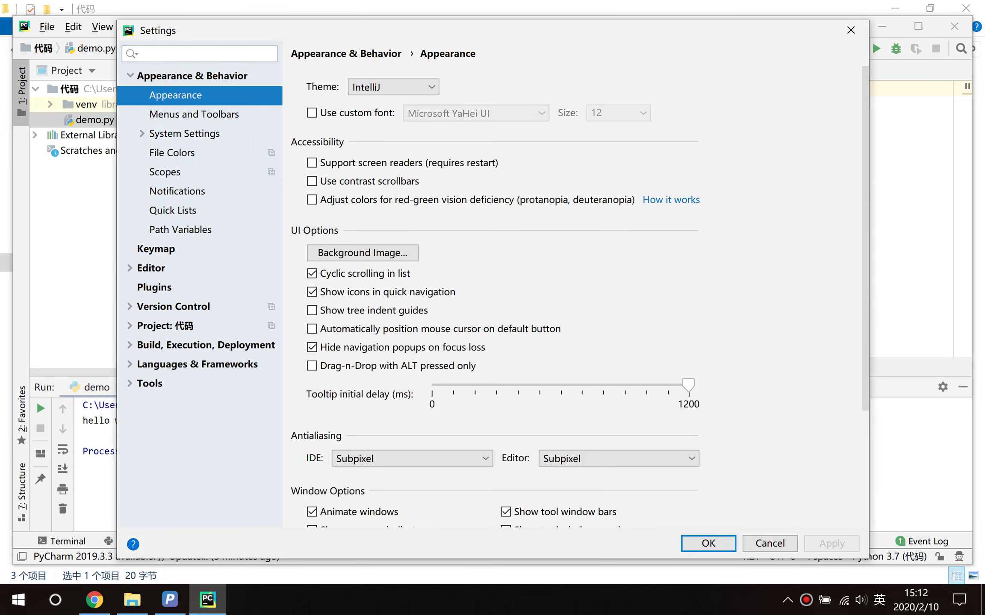
pyautogui.click(191, 76)
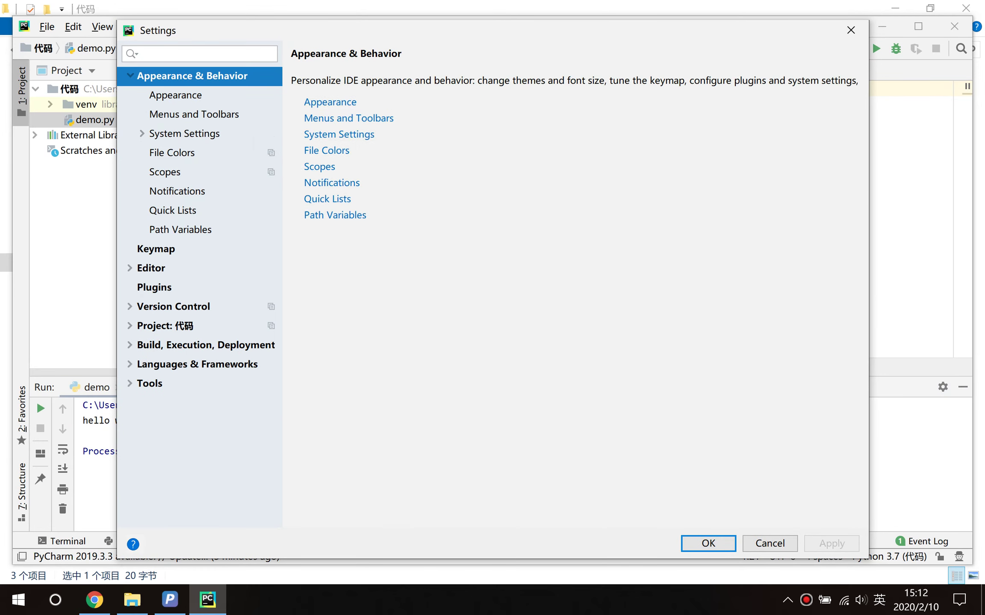
pyautogui.click(130, 76)
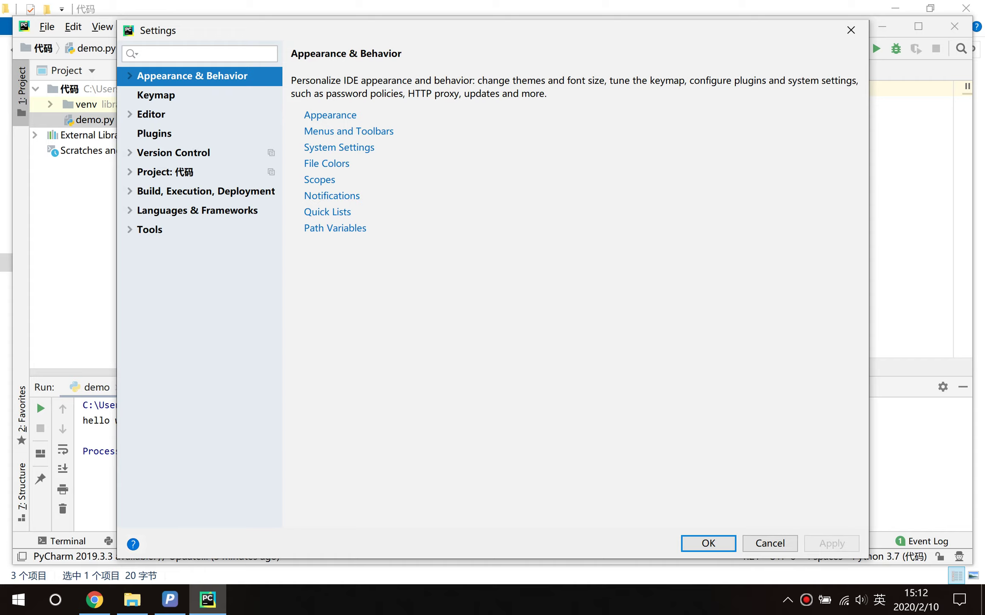